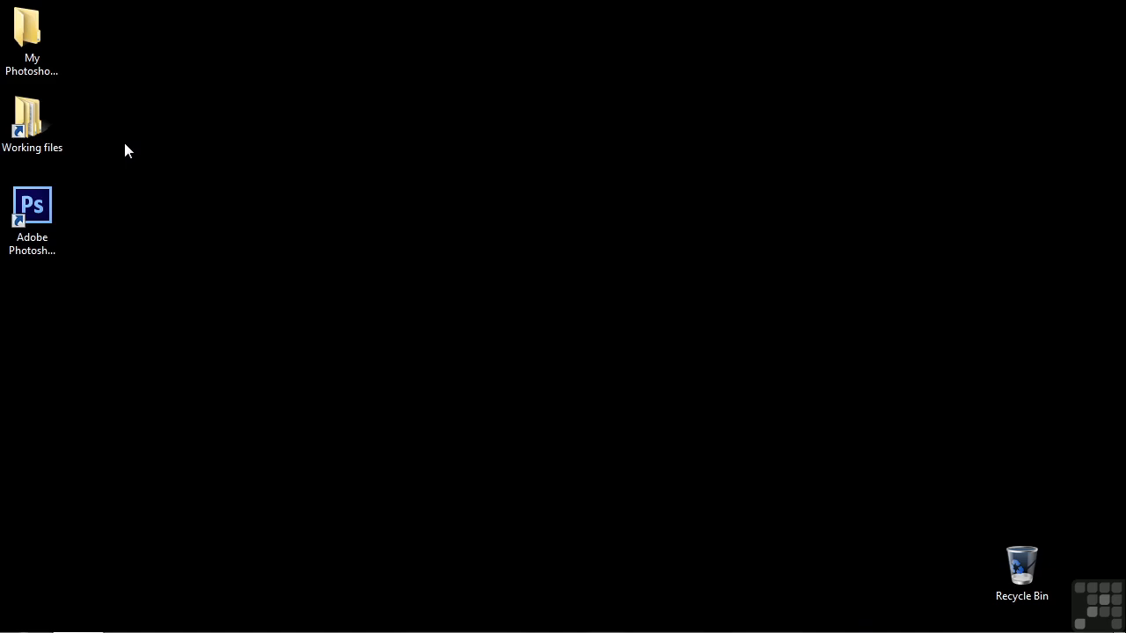
Step: Open render.psd from the Photoshop projects folder inside the Working files folder
{"action": "double_click", "coordinate": [42, 125]}
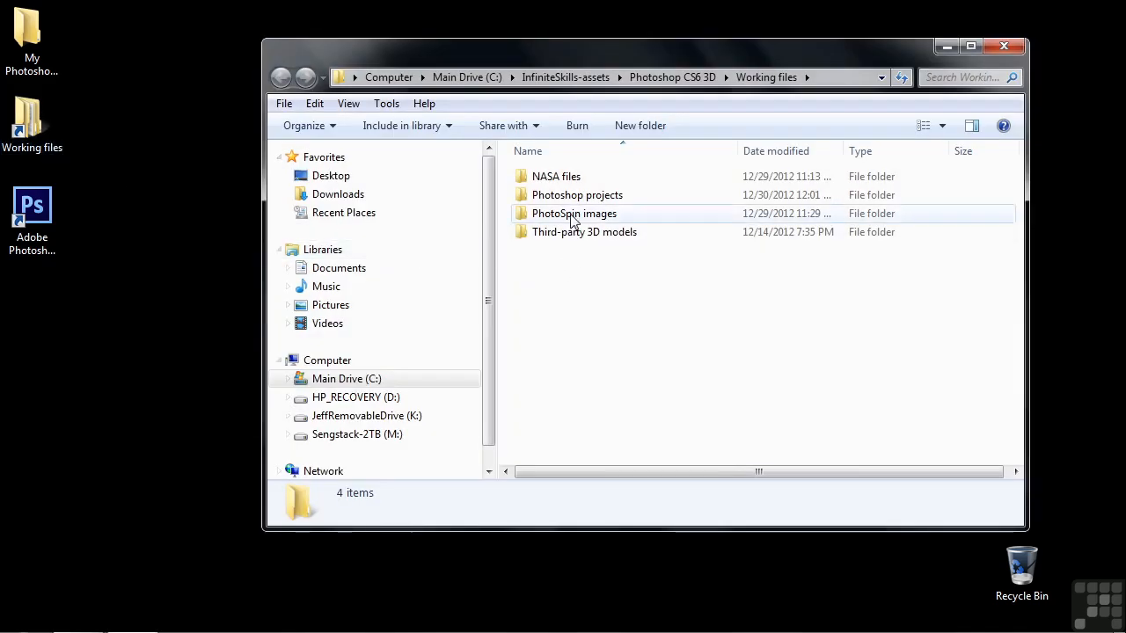
{"action": "left_click", "coordinate": [573, 199]}
{"action": "double_click", "coordinate": [573, 195]}
{"action": "scroll", "coordinate": [563, 444], "scroll_direction": "down", "scroll_amount": 2}
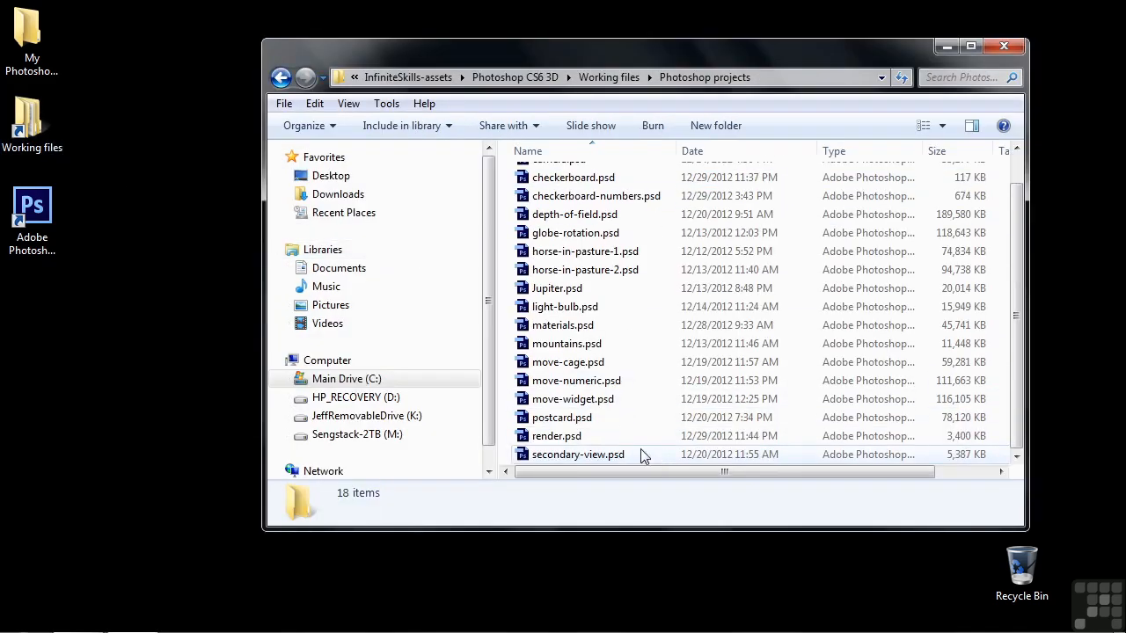
{"action": "left_click", "coordinate": [558, 436]}
{"action": "double_click", "coordinate": [557, 437]}
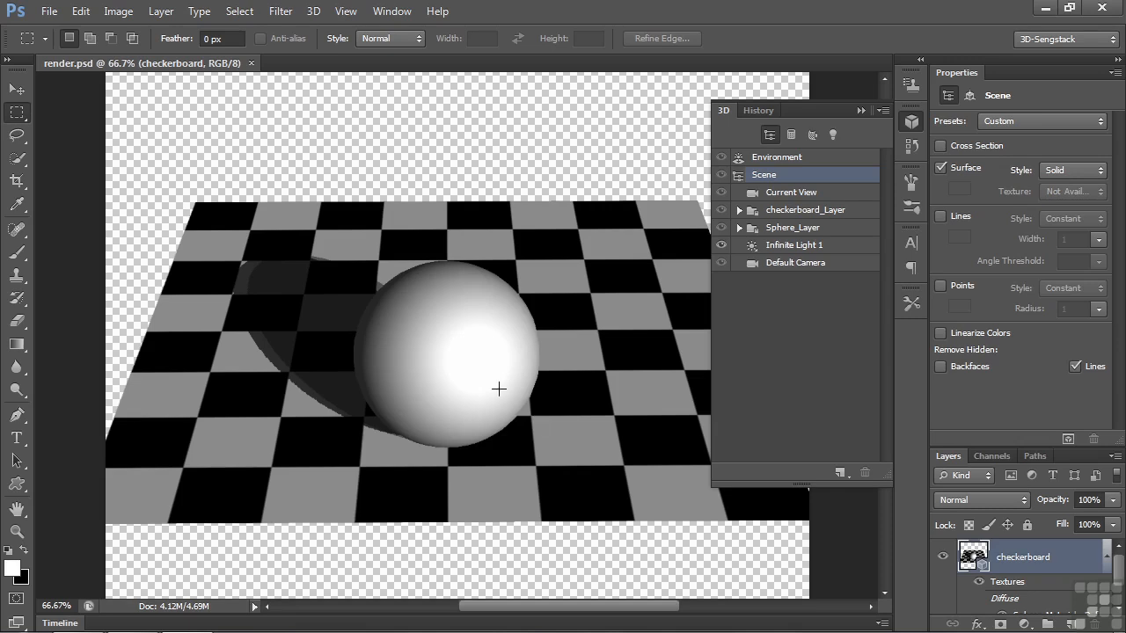
Step: Select the sphere's material with the Move tool active and apply the red brick preset to it
{"action": "left_click", "coordinate": [18, 89]}
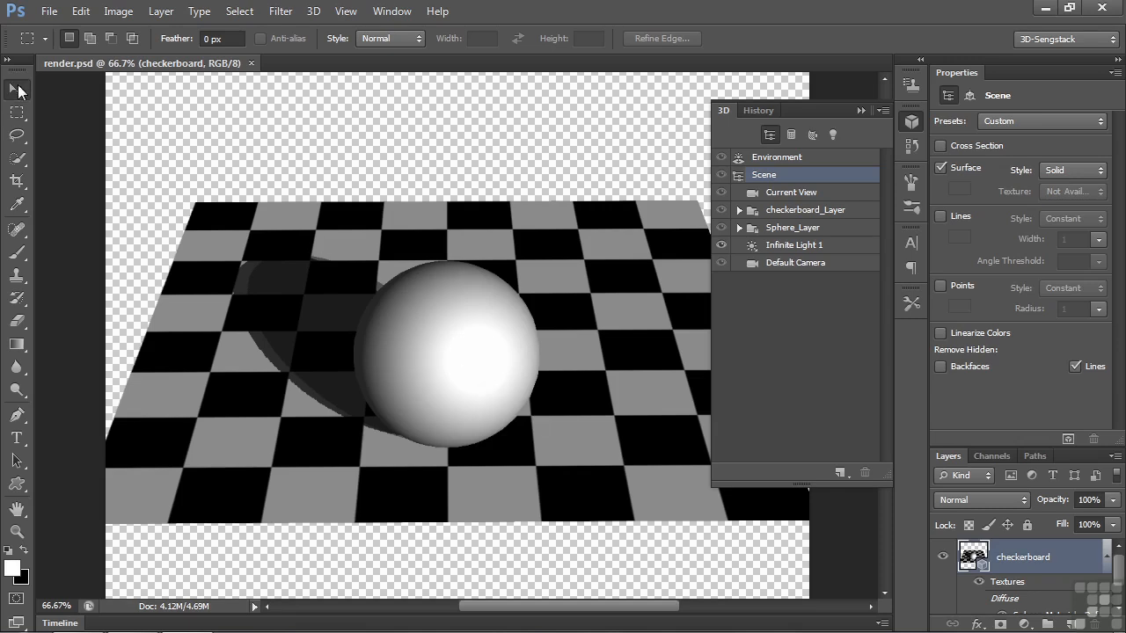
{"action": "left_click", "coordinate": [466, 332]}
{"action": "left_click", "coordinate": [482, 385]}
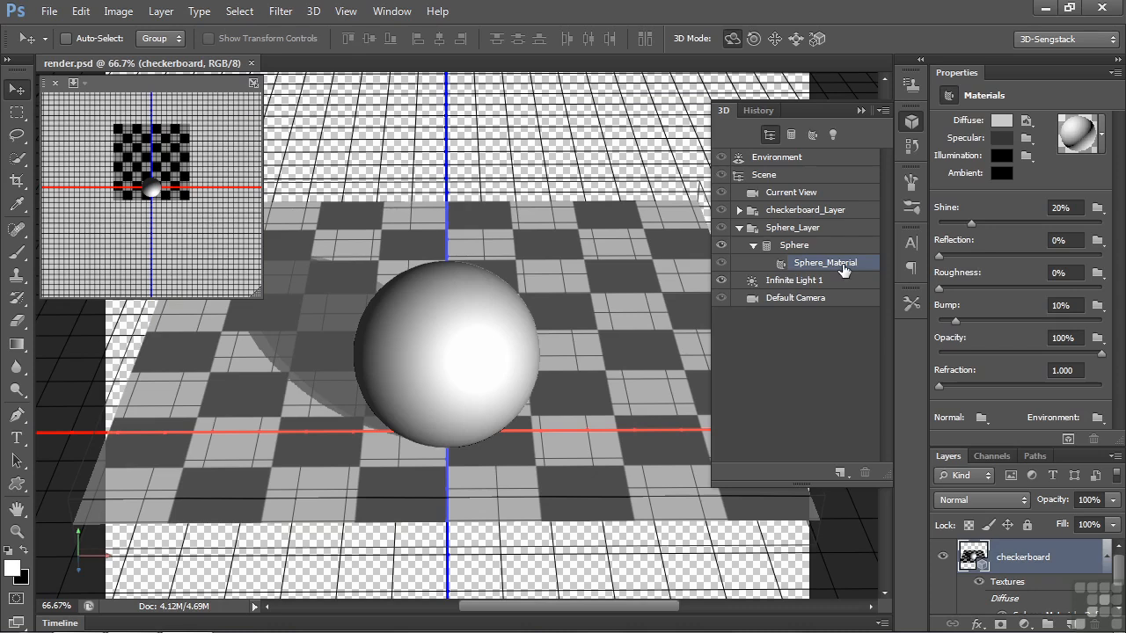
{"action": "left_click", "coordinate": [1101, 135]}
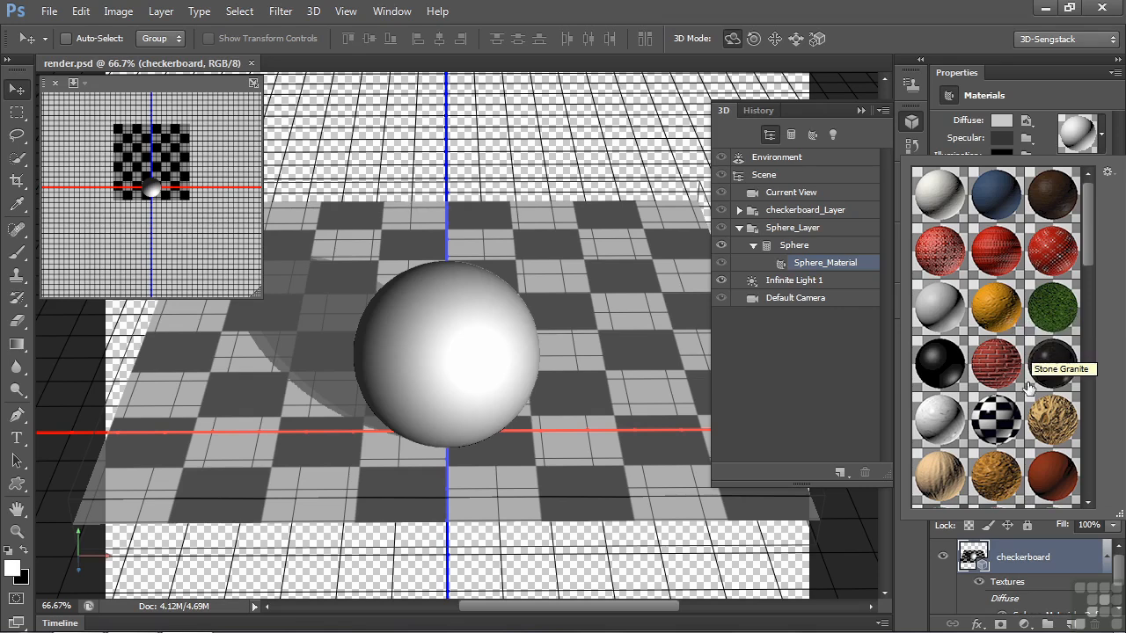
{"action": "left_click", "coordinate": [994, 371]}
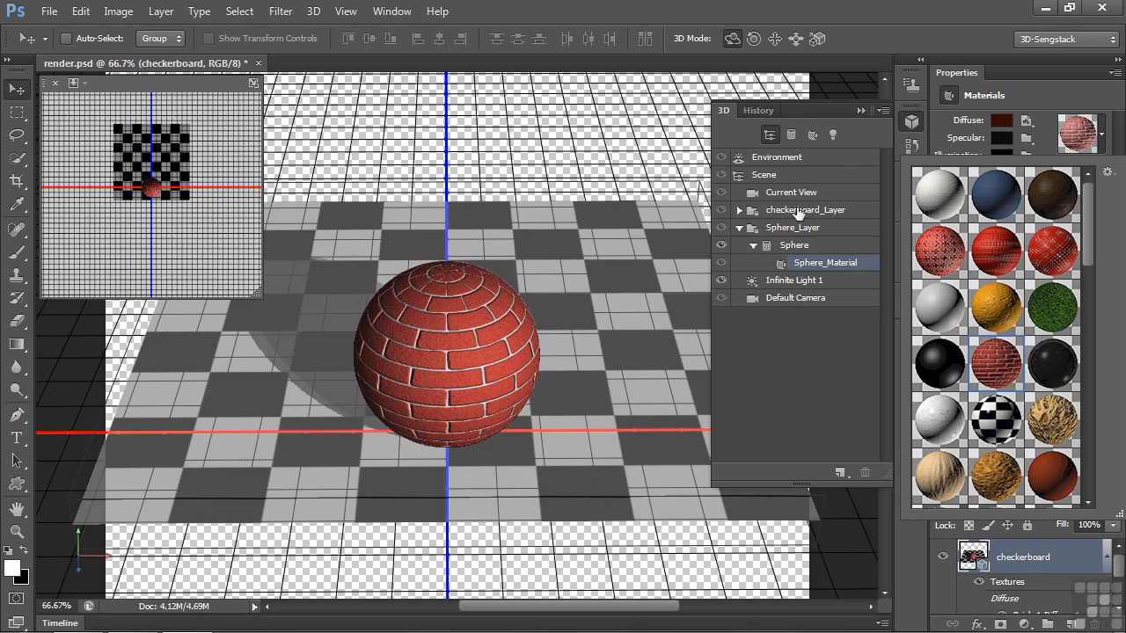
{"action": "left_click", "coordinate": [1039, 83]}
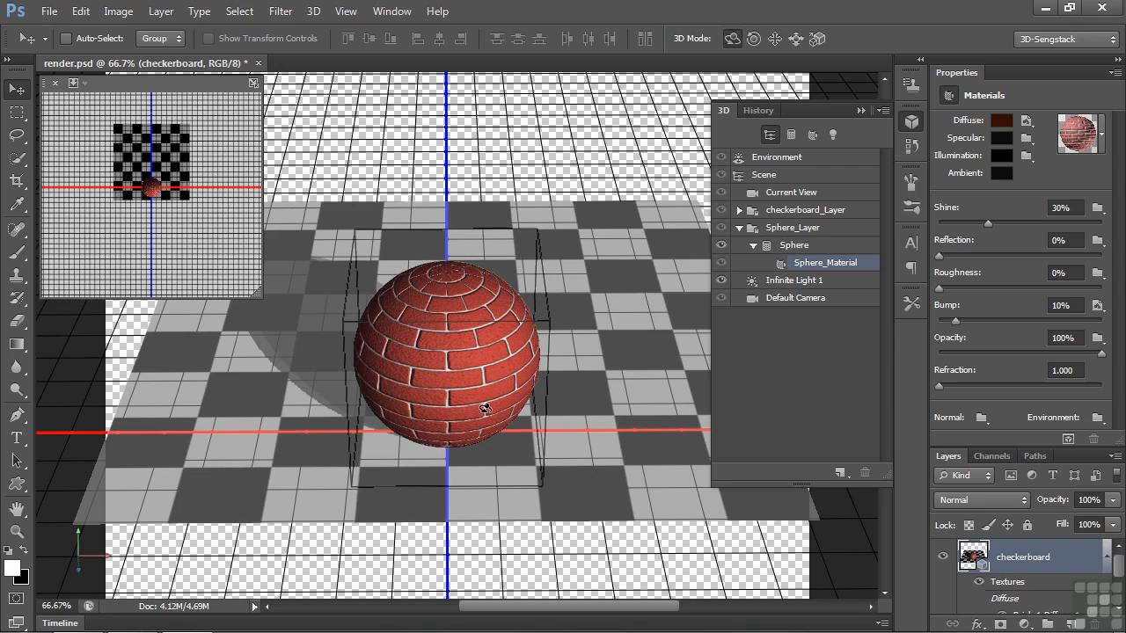
Step: Select the sphere mesh and rotate it slightly so its top tilts toward the camera
{"action": "left_click", "coordinate": [528, 394]}
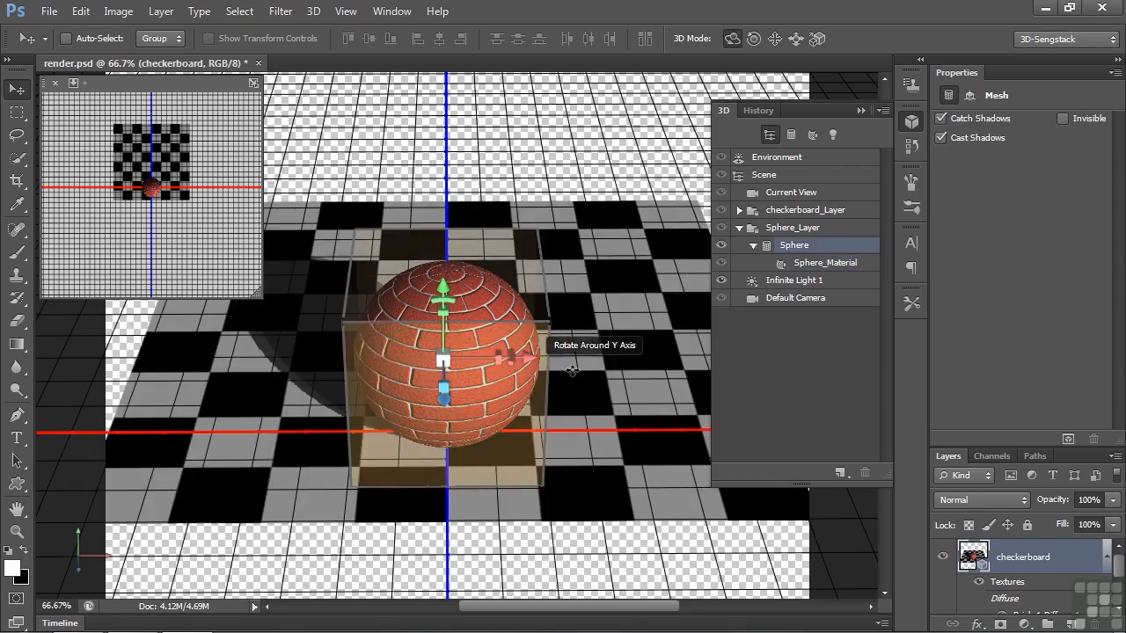
{"action": "left_click_drag", "start_coordinate": [581, 379], "coordinate": [590, 411]}
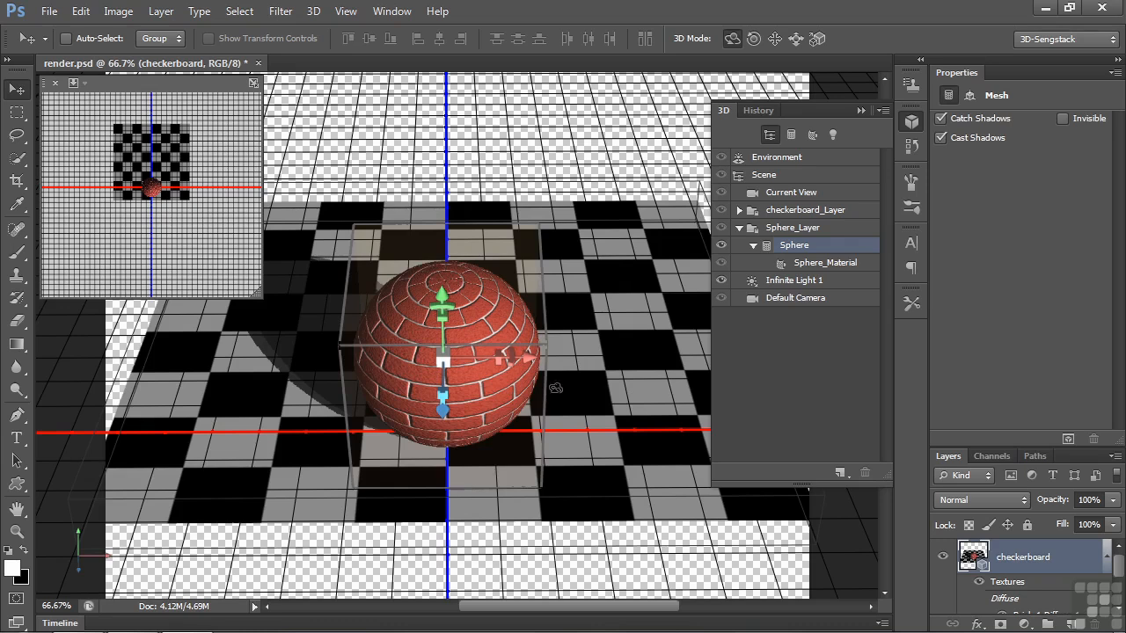
Step: Apply the dark grey metallic preset to the sphere's material and set its reflection to 56%
{"action": "left_click", "coordinate": [823, 262]}
{"action": "left_click", "coordinate": [1101, 137]}
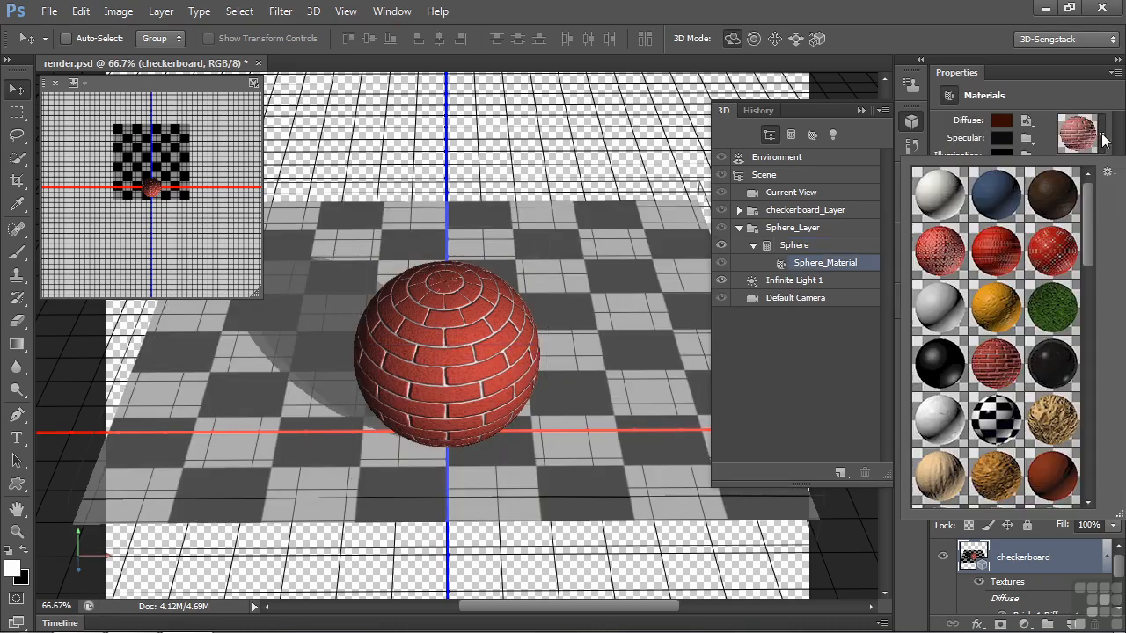
{"action": "left_click_drag", "start_coordinate": [1093, 213], "coordinate": [1097, 312]}
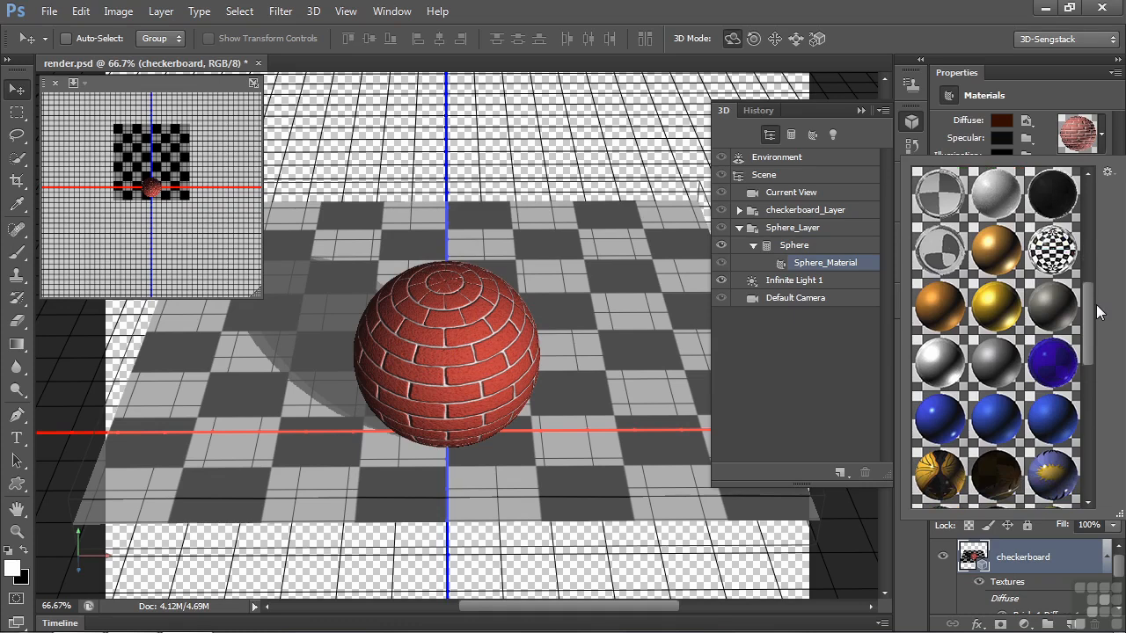
{"action": "left_click", "coordinate": [999, 365]}
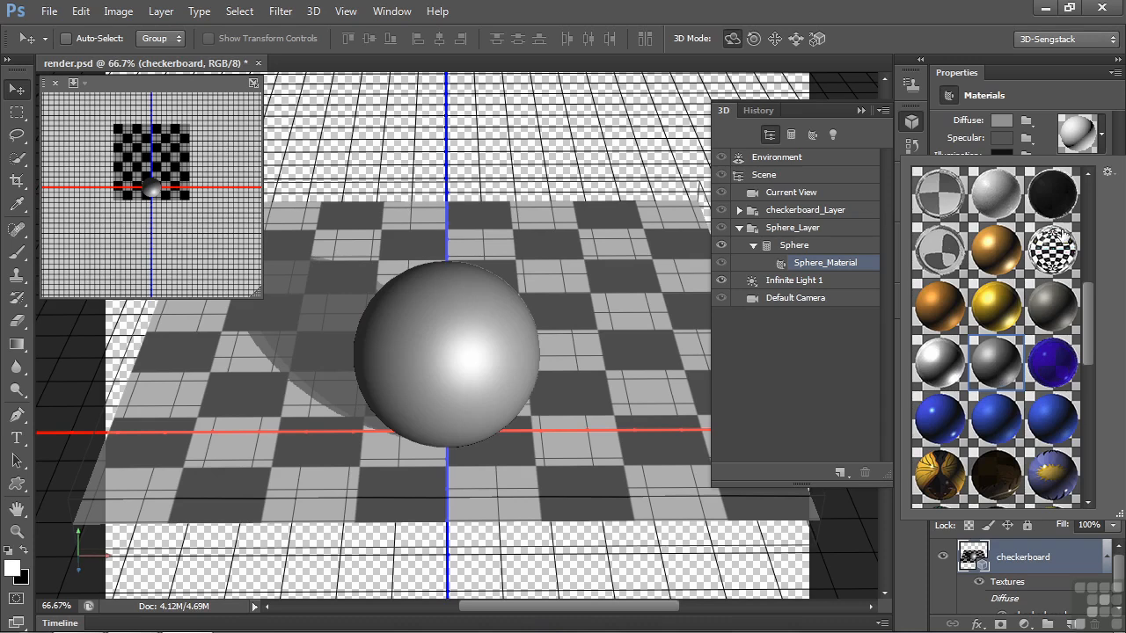
{"action": "left_click", "coordinate": [1106, 139]}
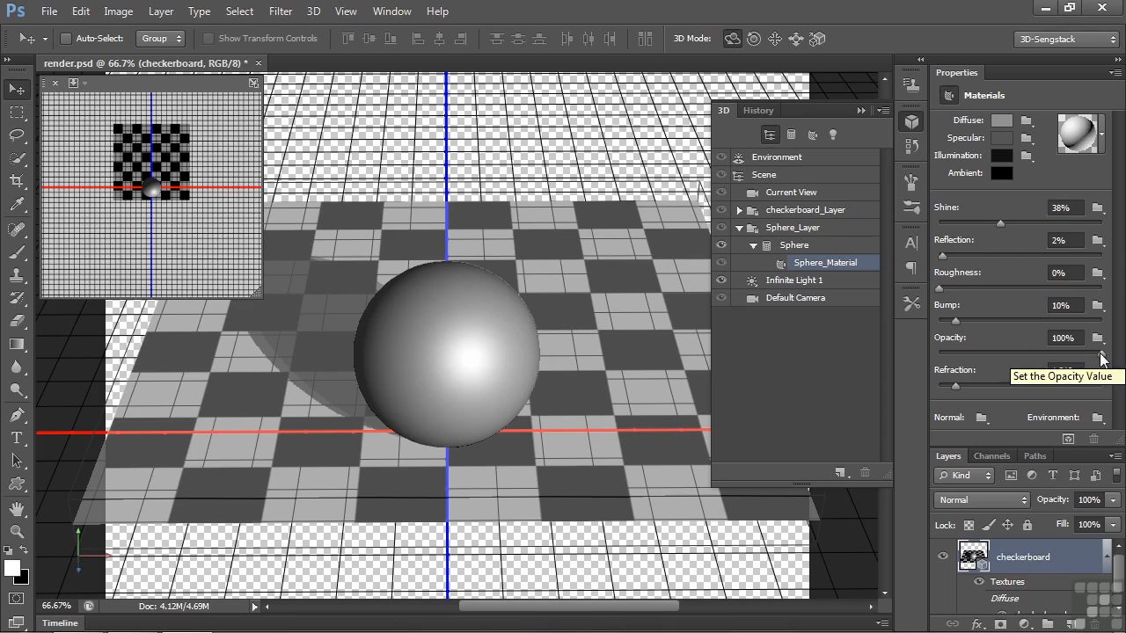
{"action": "left_click", "coordinate": [944, 253]}
{"action": "left_click_drag", "start_coordinate": [944, 253], "coordinate": [1027, 255]}
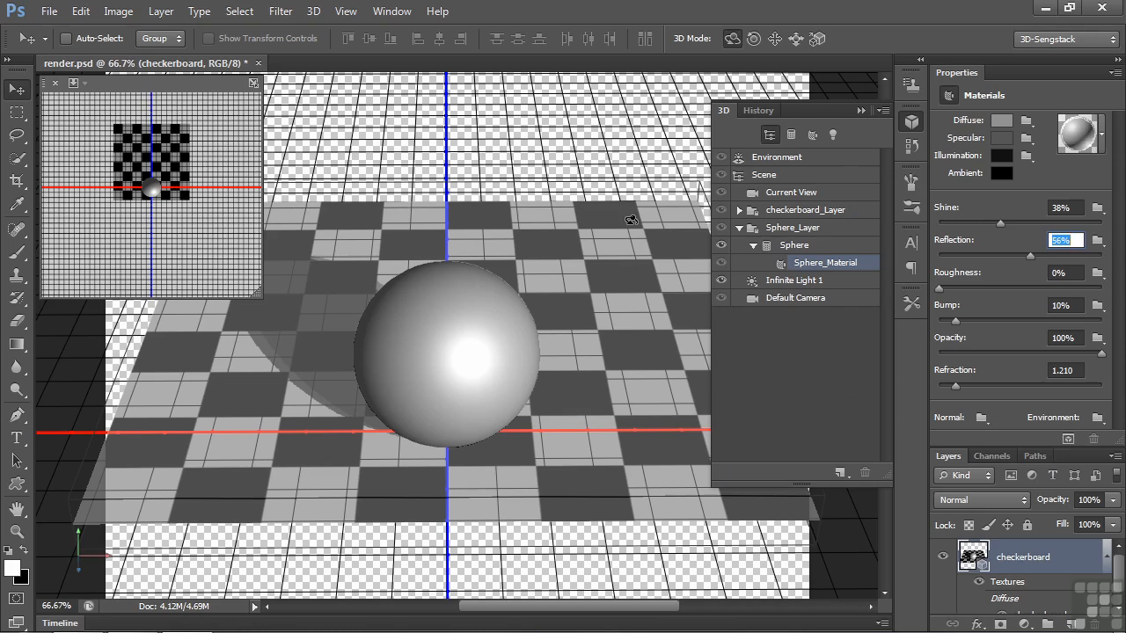
Step: Render the whole checkerboard scene, stop the render, and return to the current view
{"action": "right_click", "coordinate": [594, 261]}
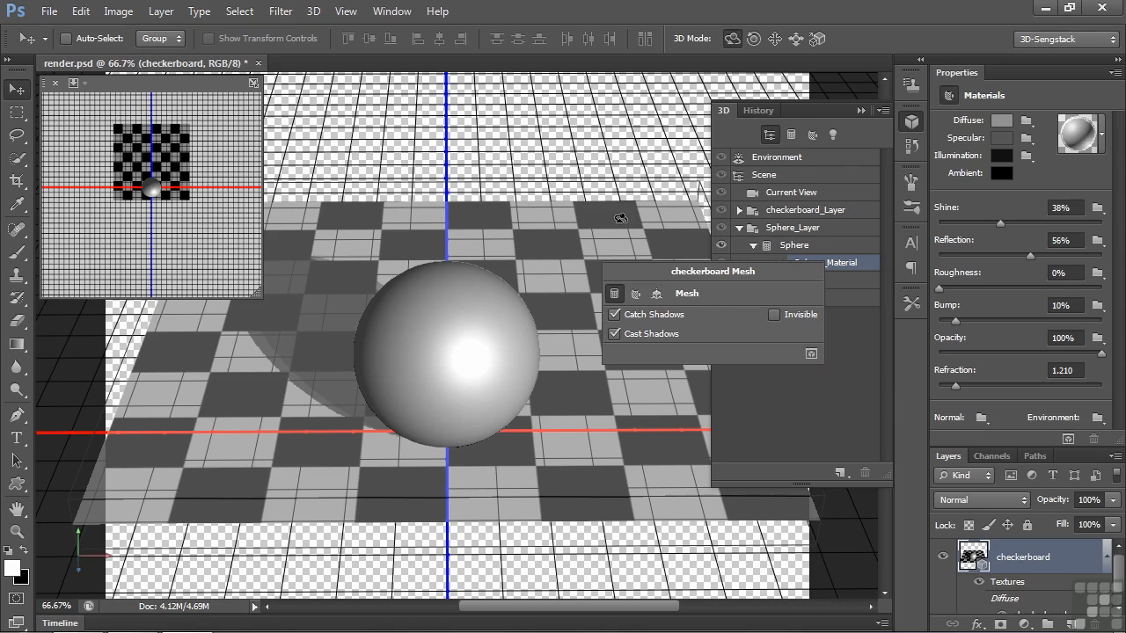
{"action": "left_click", "coordinate": [319, 12]}
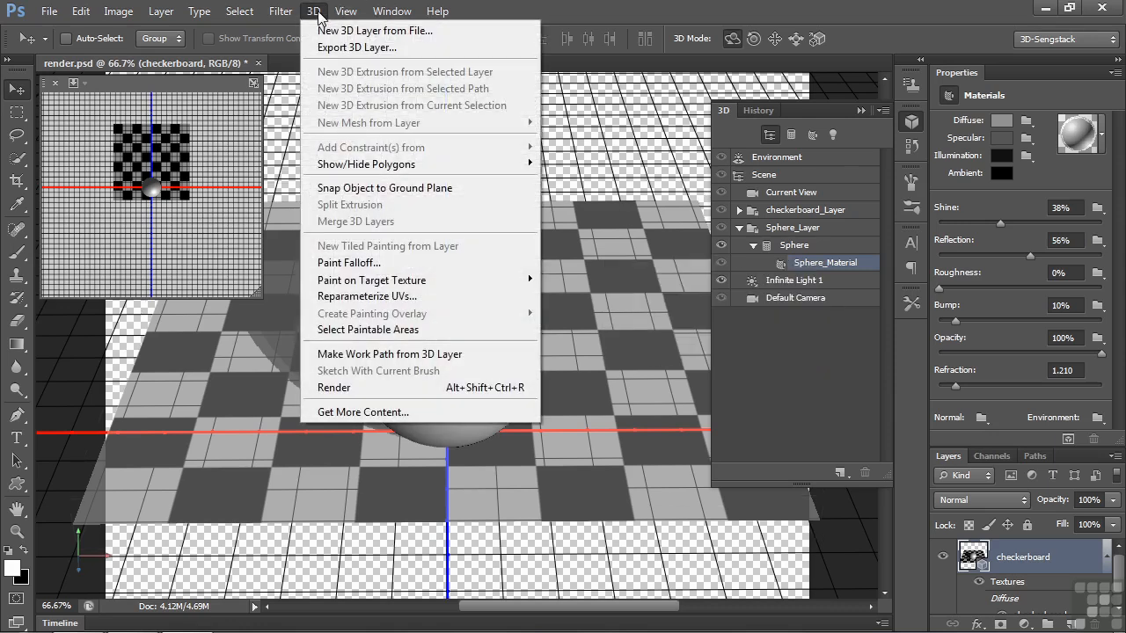
{"action": "left_click", "coordinate": [612, 13]}
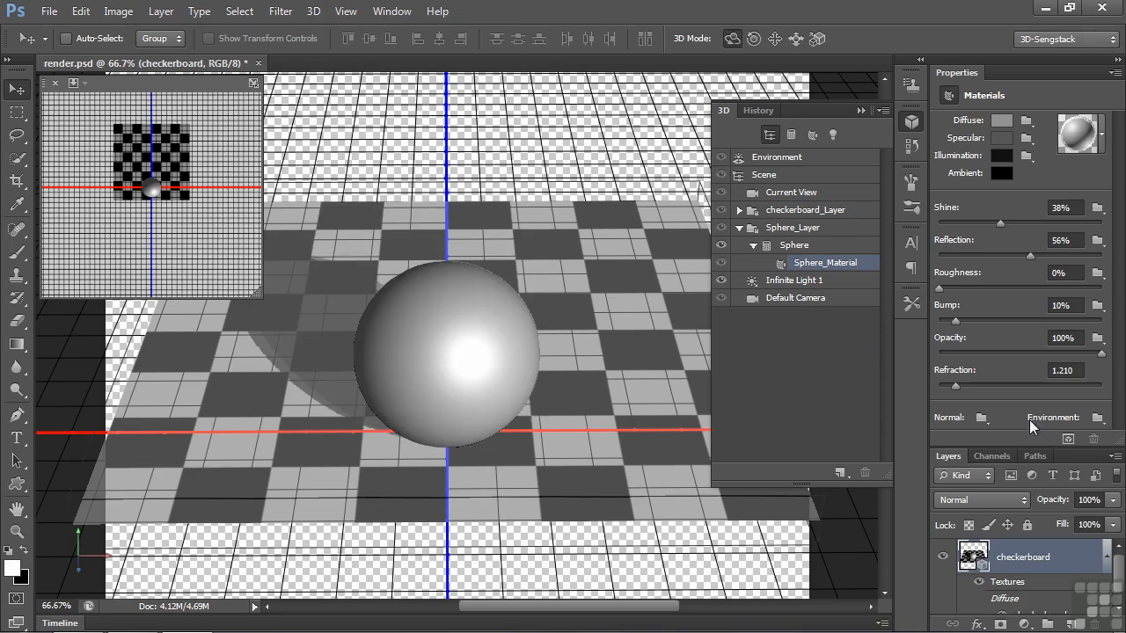
{"action": "right_click", "coordinate": [680, 230]}
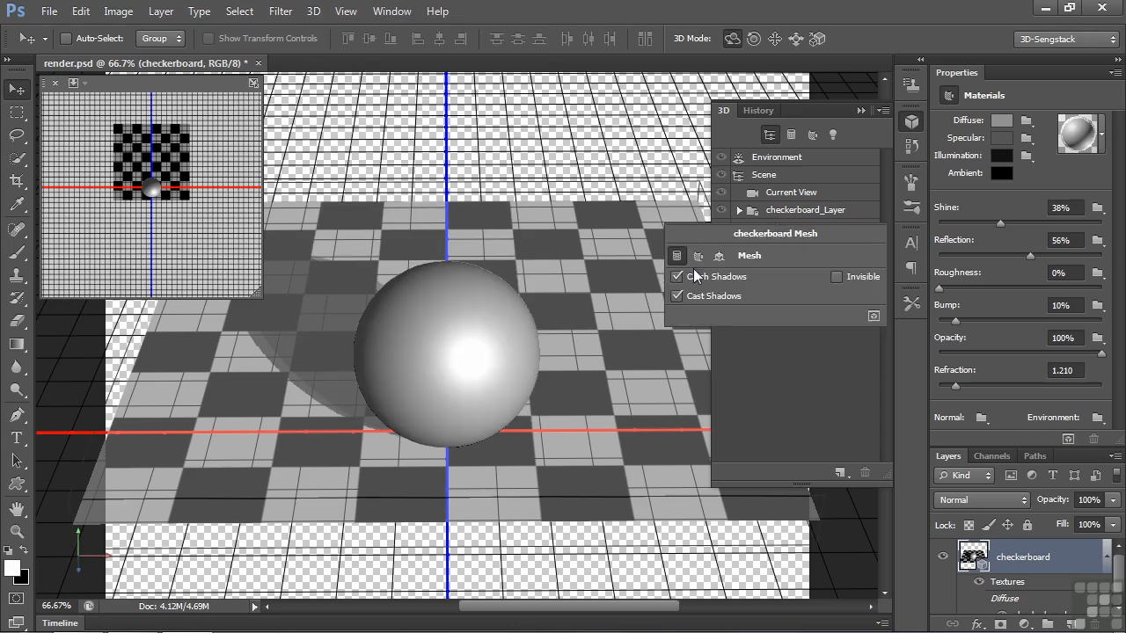
{"action": "left_click", "coordinate": [874, 316]}
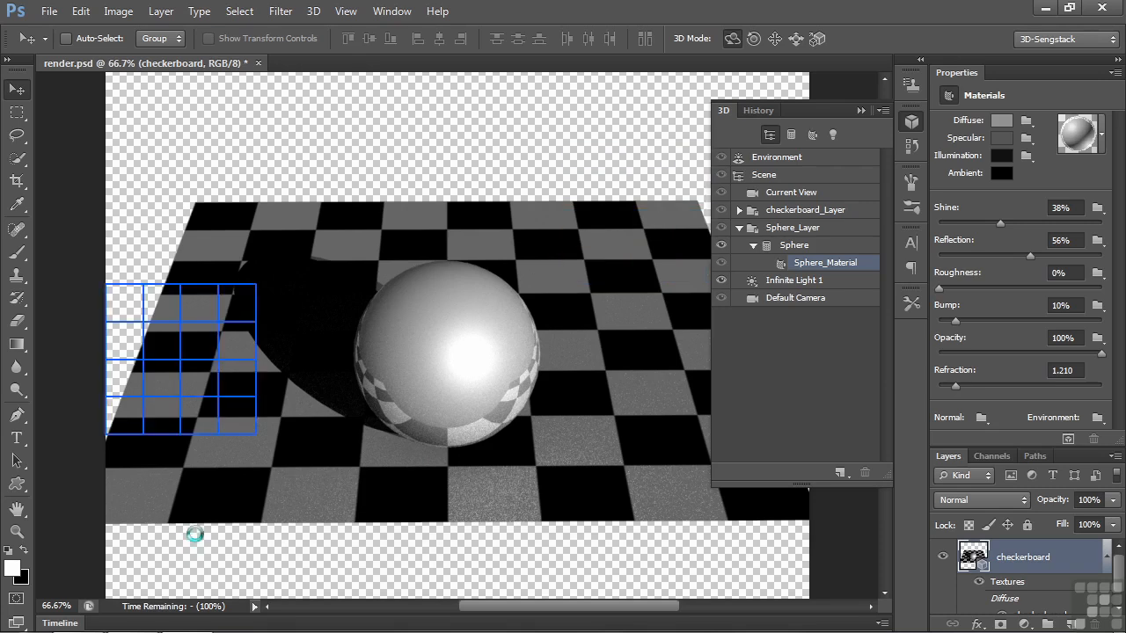
{"action": "left_click", "coordinate": [195, 518]}
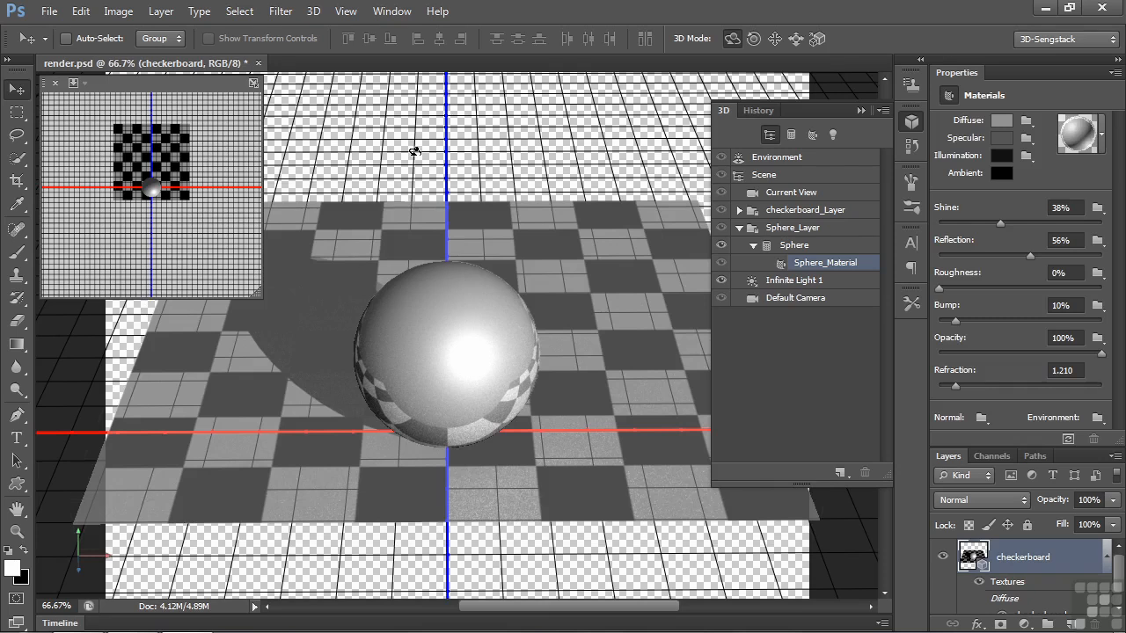
{"action": "left_click", "coordinate": [415, 150]}
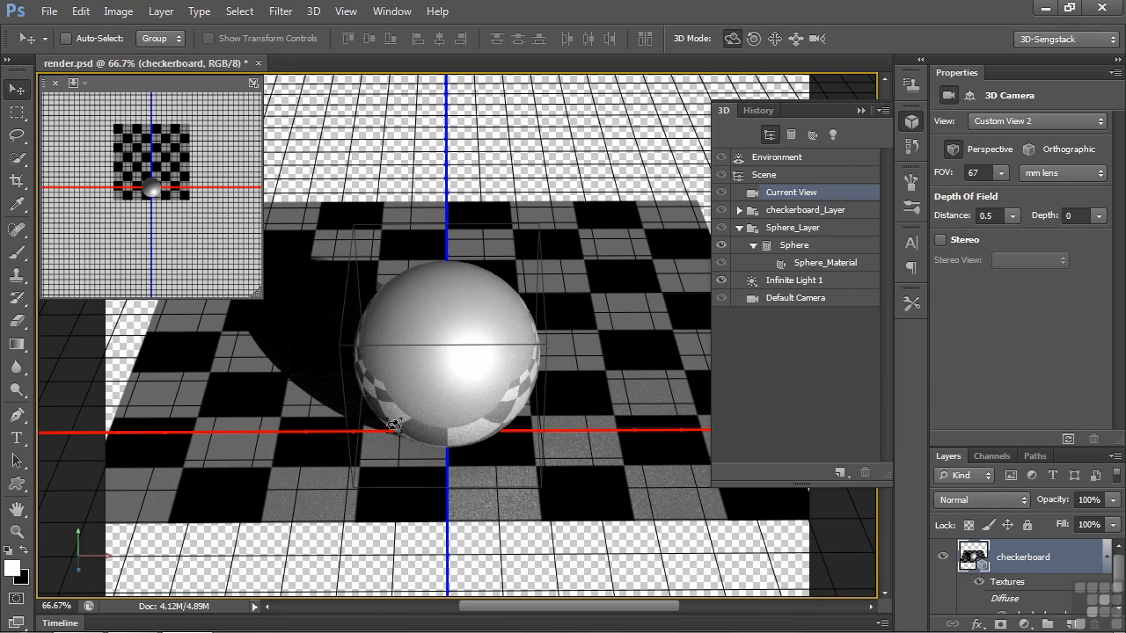
Step: Reselect the sphere's material and lower its opacity to 45%
{"action": "left_click", "coordinate": [465, 384]}
{"action": "left_click", "coordinate": [466, 388]}
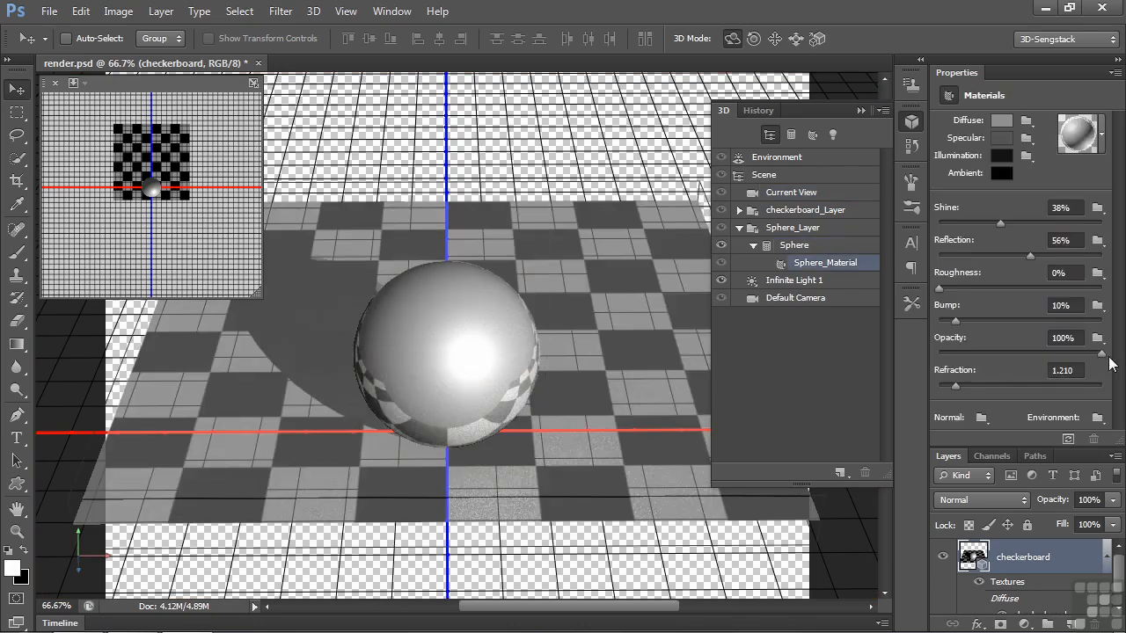
{"action": "left_click_drag", "start_coordinate": [1104, 362], "coordinate": [1011, 362]}
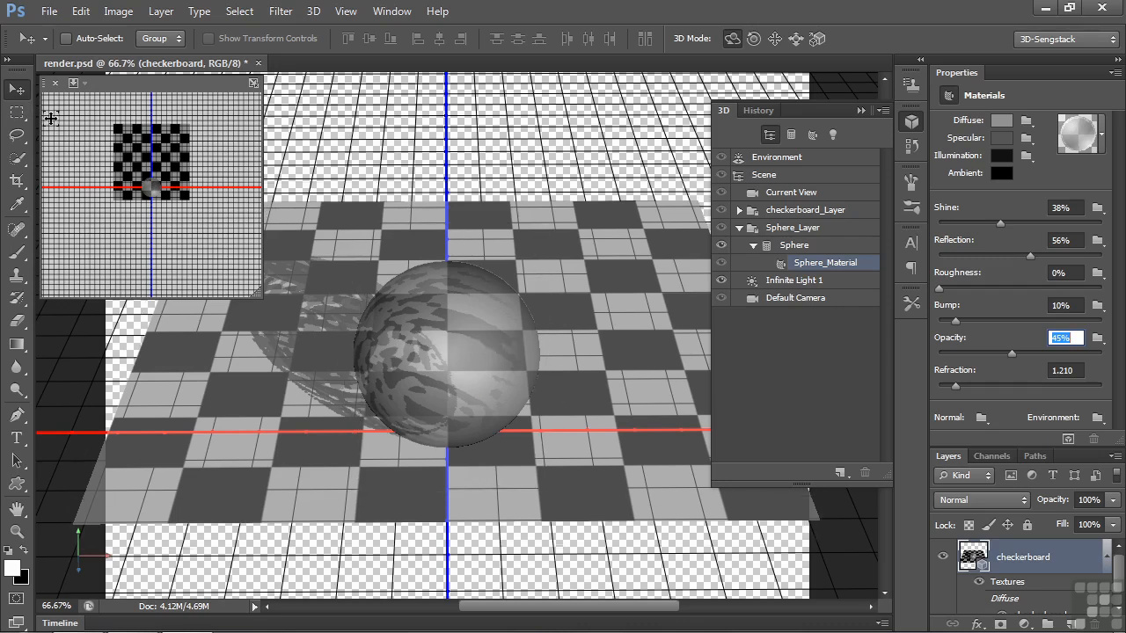
Step: Draw a rectangular marquee around the sphere and its shadow and render only that area
{"action": "left_click", "coordinate": [17, 112]}
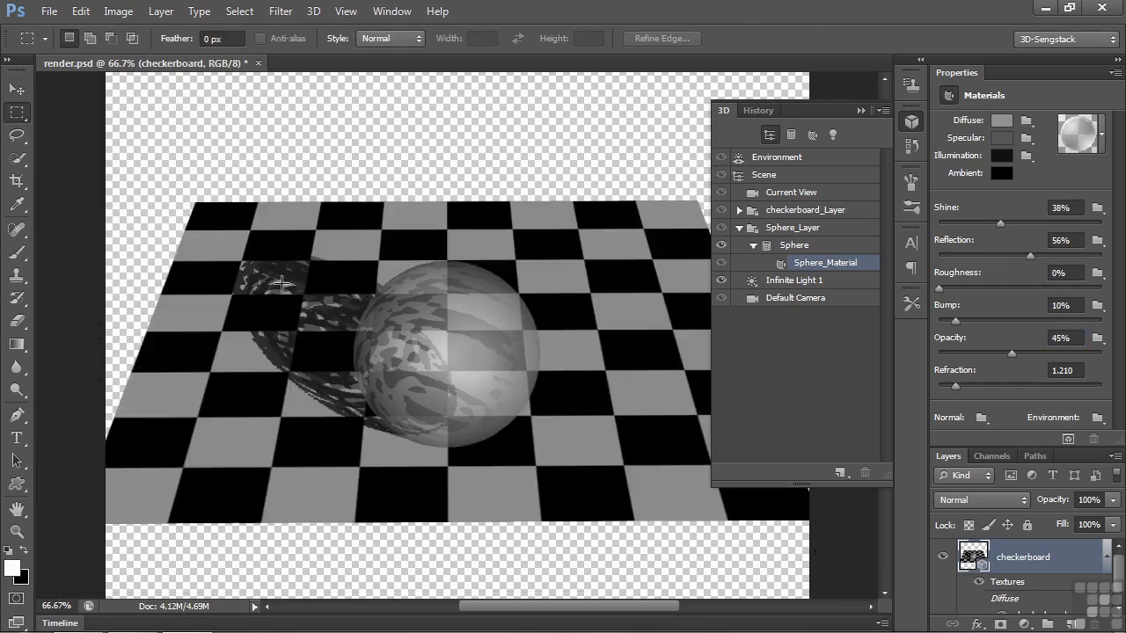
{"action": "left_click_drag", "start_coordinate": [218, 240], "coordinate": [569, 455]}
{"action": "left_click", "coordinate": [1067, 438]}
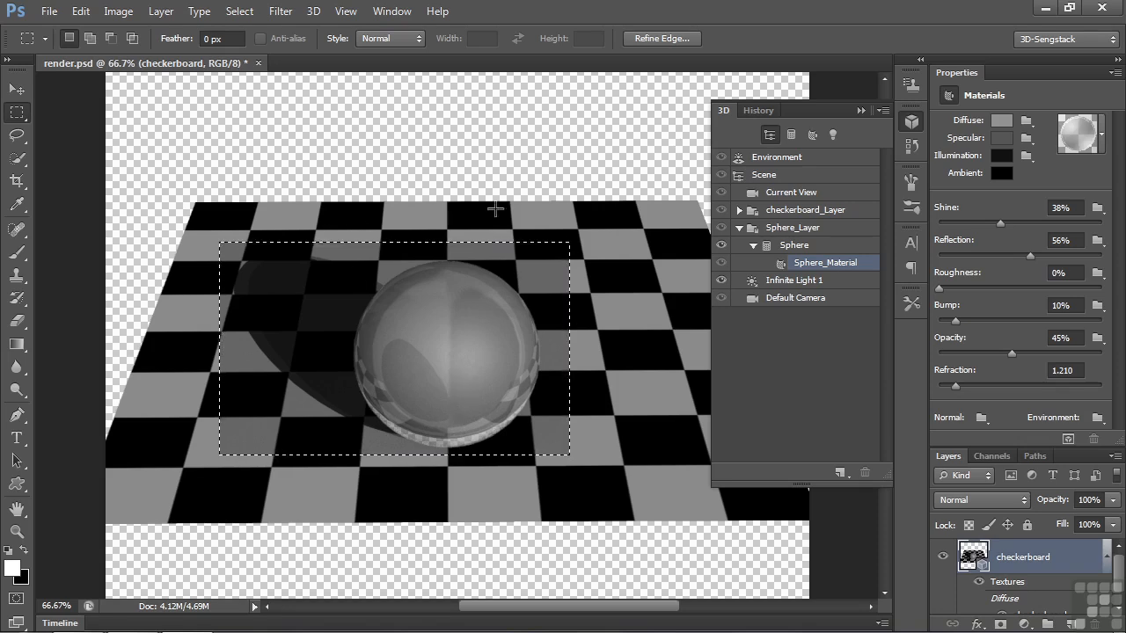
Step: Set the sphere material's refraction to 1.541 and render the marquee area again
{"action": "left_click_drag", "start_coordinate": [955, 388], "coordinate": [982, 393]}
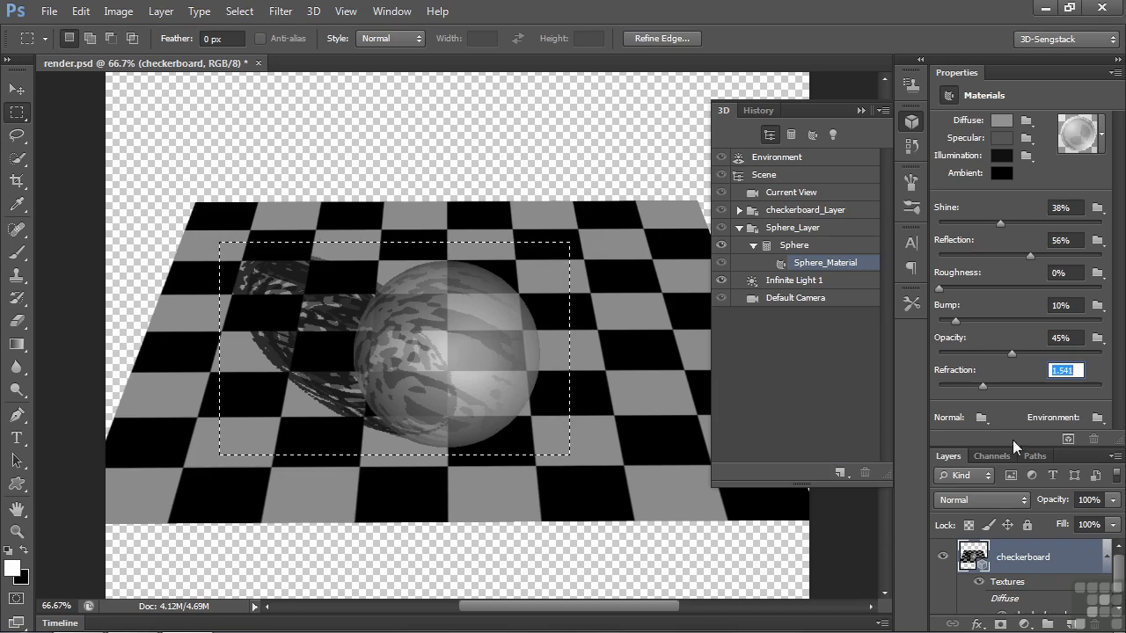
{"action": "left_click", "coordinate": [1070, 438]}
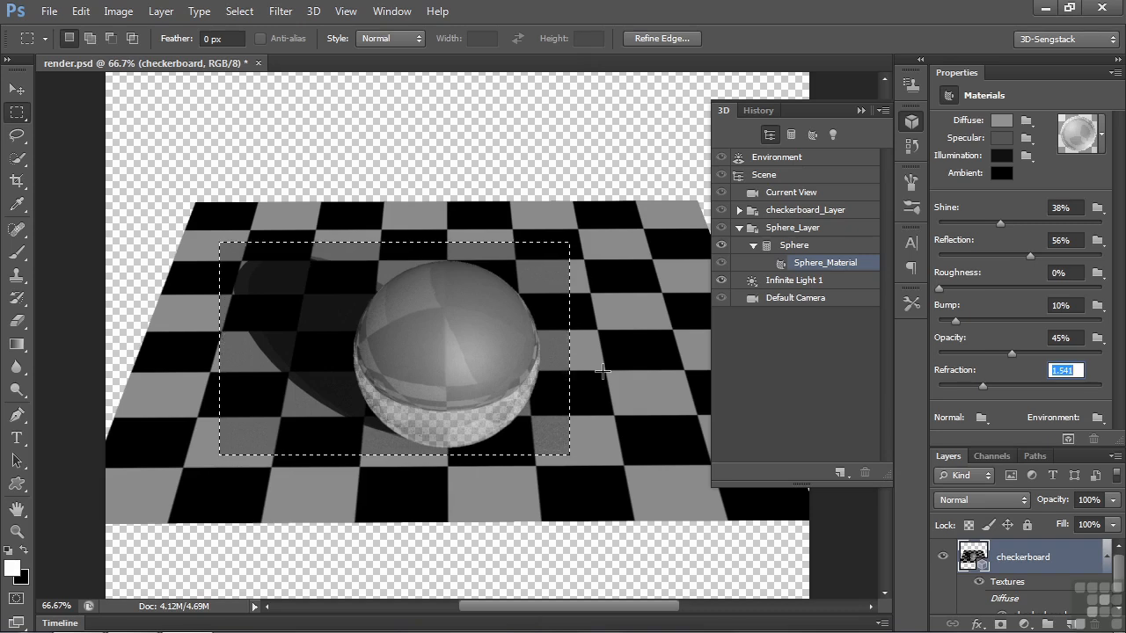
Step: Replace the sphere's material with the yellow gold preset
{"action": "left_click", "coordinate": [1102, 136]}
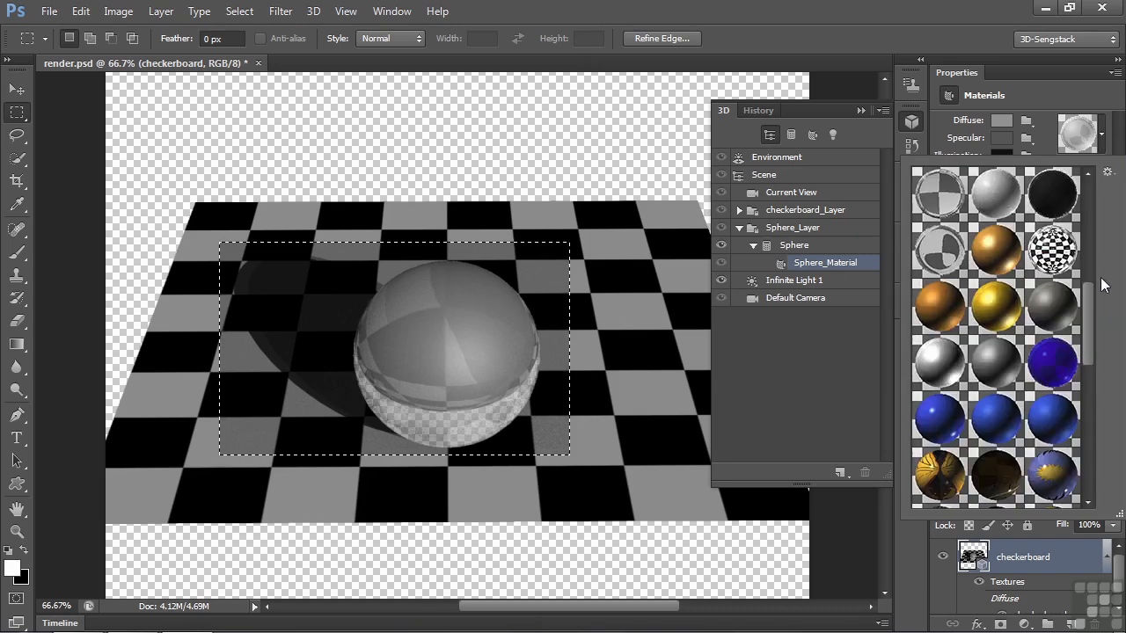
{"action": "scroll", "coordinate": [1092, 300], "scroll_direction": "up", "scroll_amount": 1}
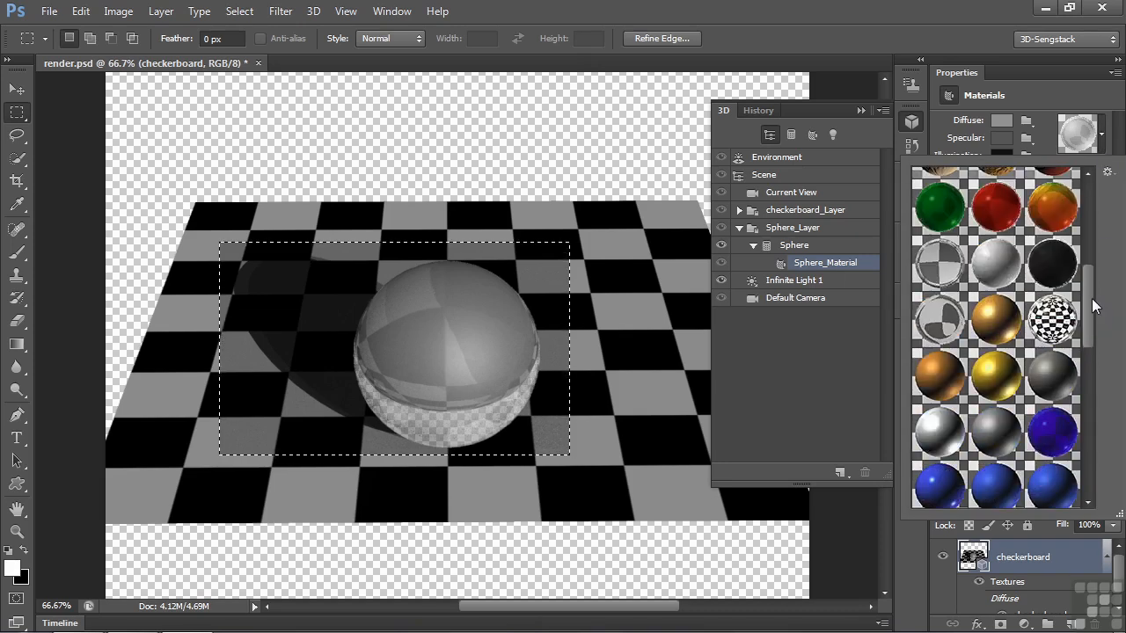
{"action": "left_click", "coordinate": [1000, 388]}
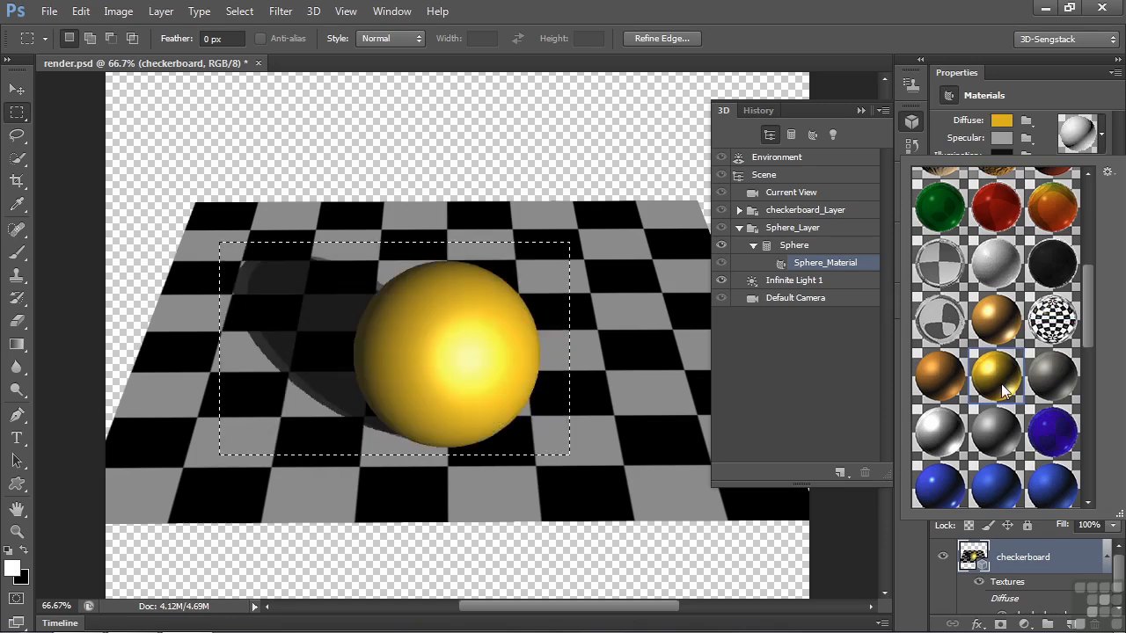
{"action": "left_click", "coordinate": [1102, 139]}
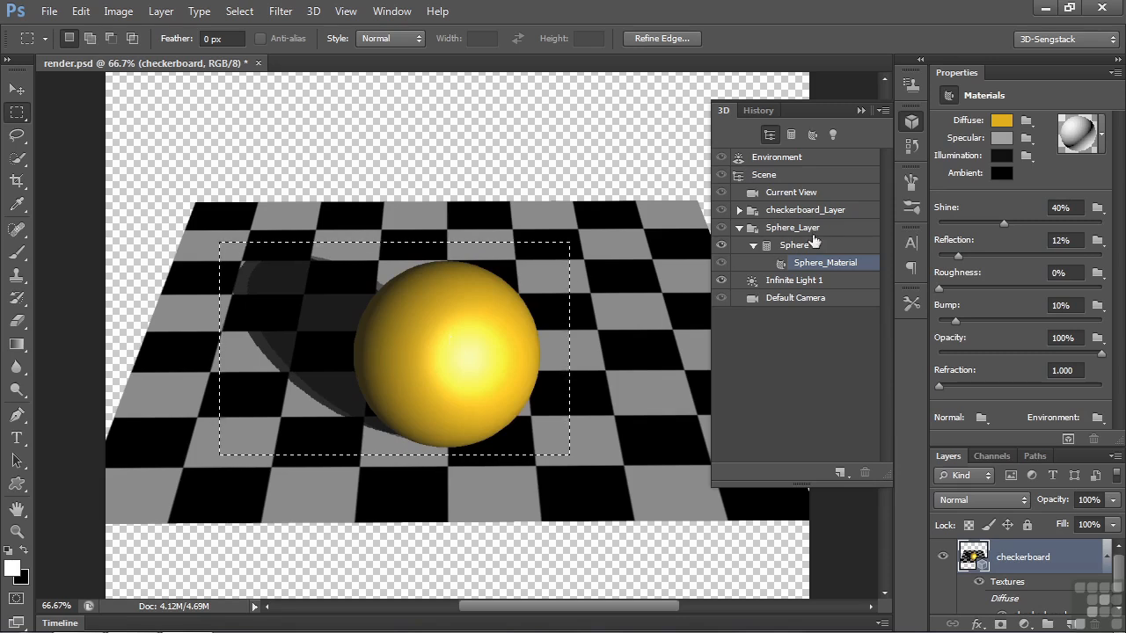
Step: Set the sphere material's illumination color to the blue-violet #3113b4 and render the marquee area
{"action": "left_click", "coordinate": [1001, 155]}
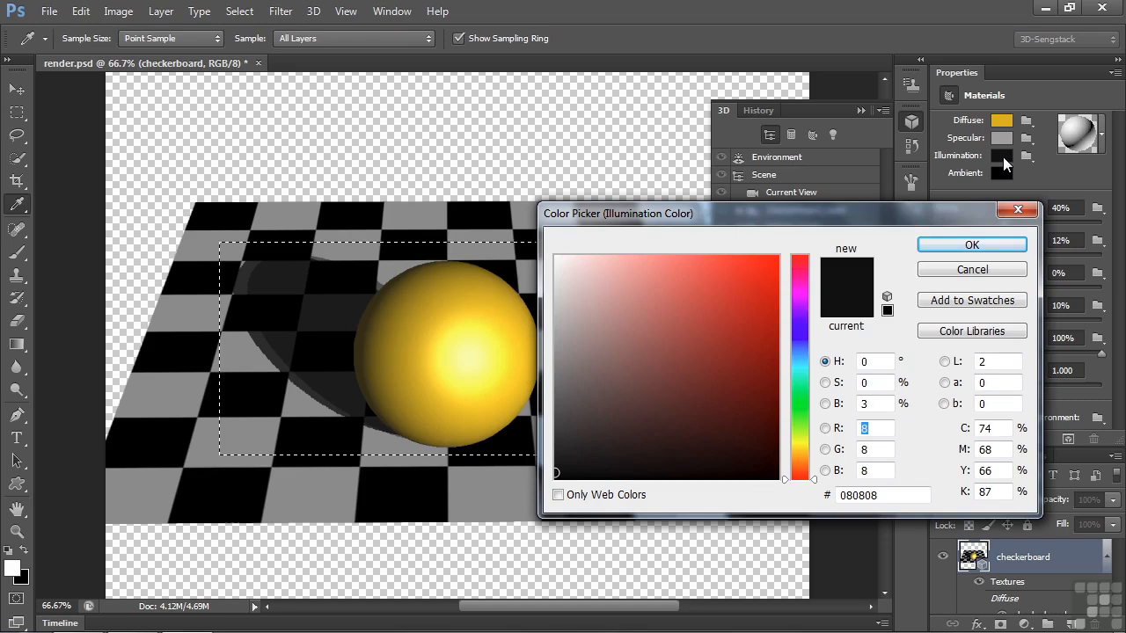
{"action": "left_click", "coordinate": [800, 327]}
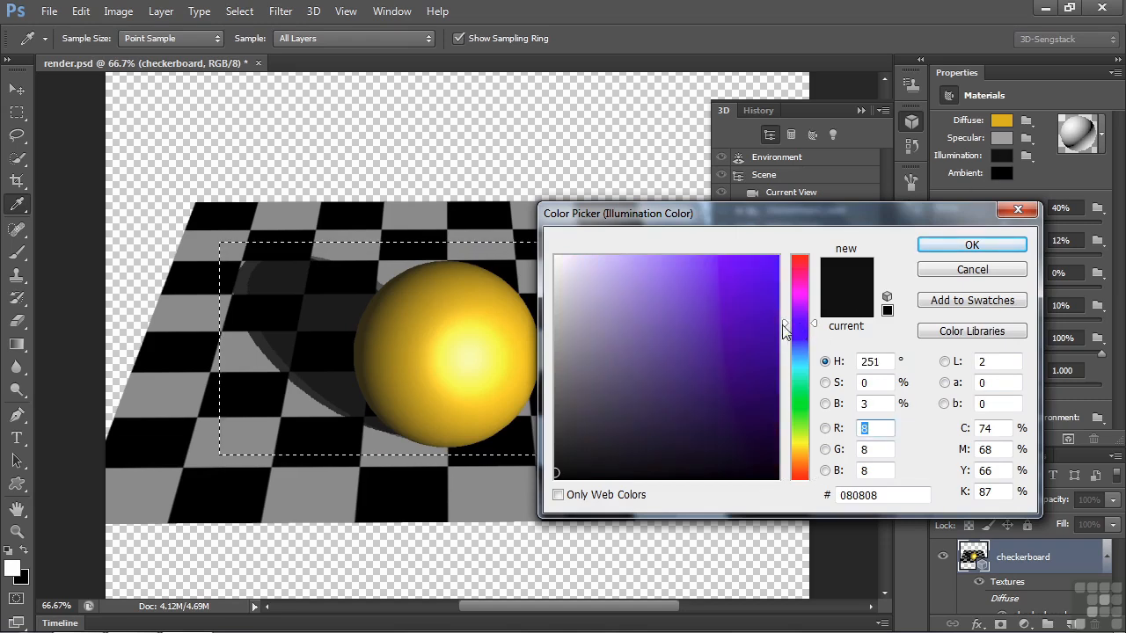
{"action": "left_click", "coordinate": [754, 321]}
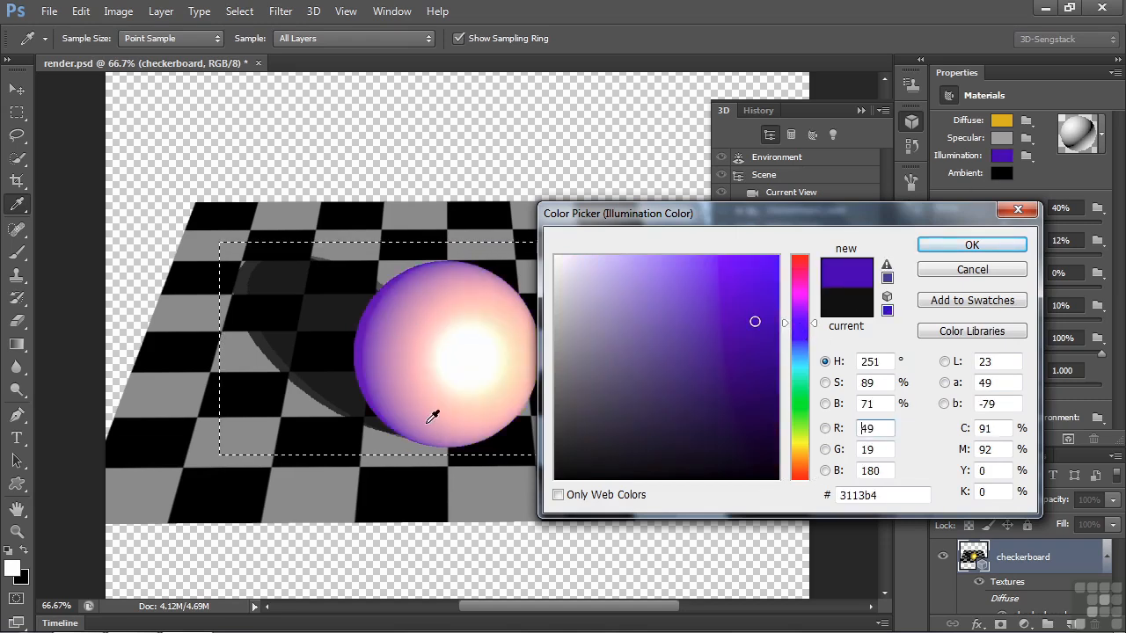
{"action": "left_click", "coordinate": [989, 247]}
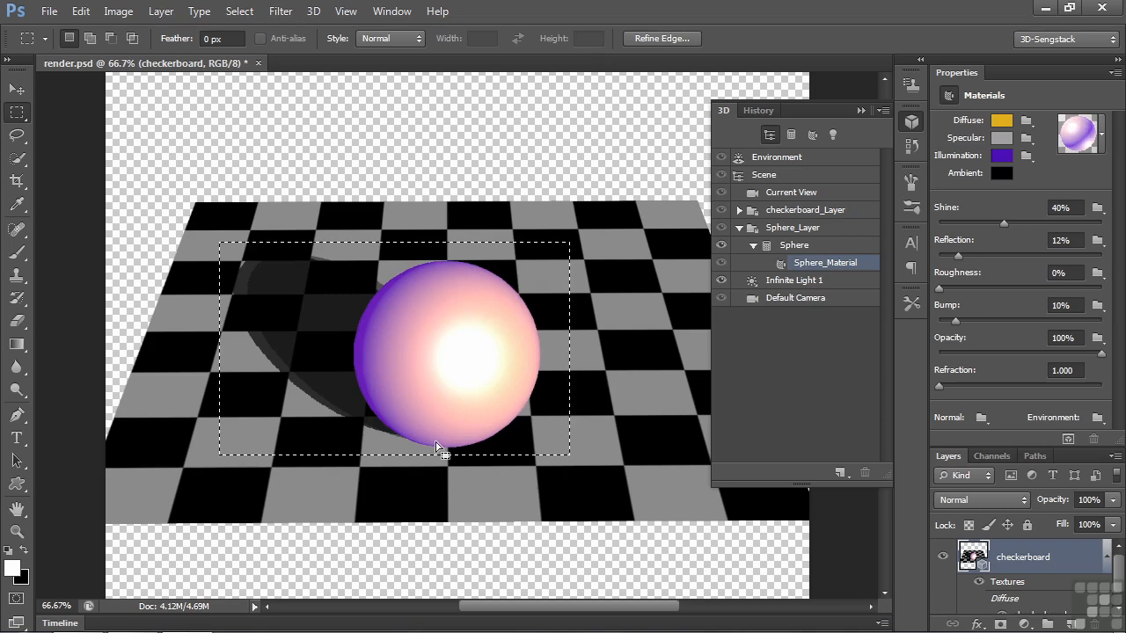
{"action": "left_click", "coordinate": [1067, 439]}
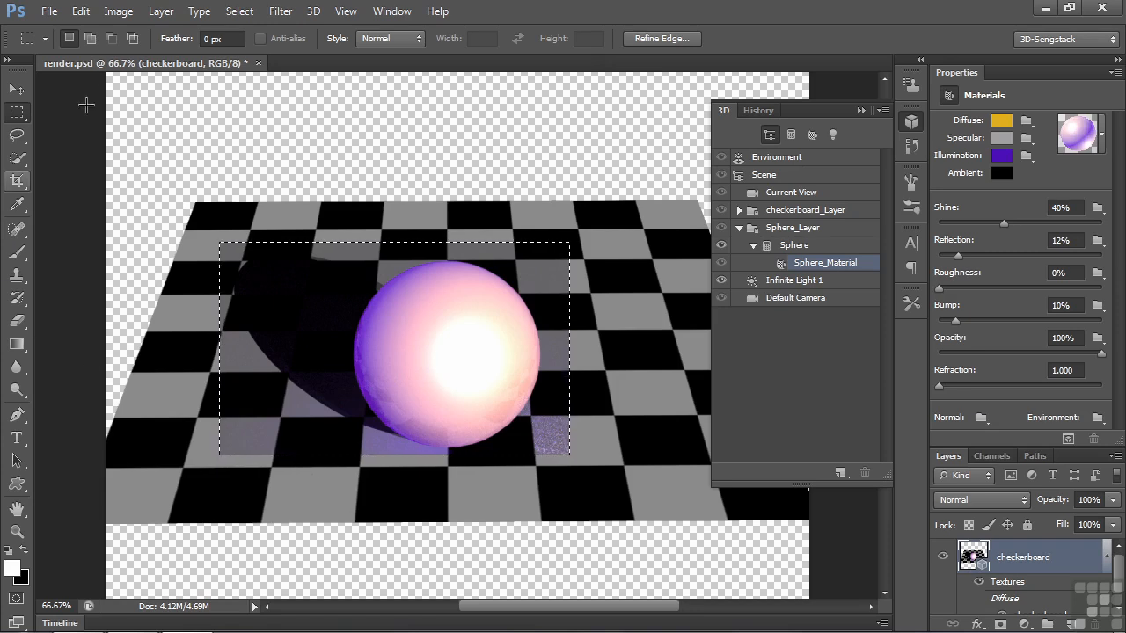
Step: Lower the ray tracer's high quality threshold to 3 in the 3D preferences
{"action": "left_click", "coordinate": [81, 11]}
{"action": "mouse_move", "coordinate": [181, 629]}
{"action": "mouse_move", "coordinate": [181, 609]}
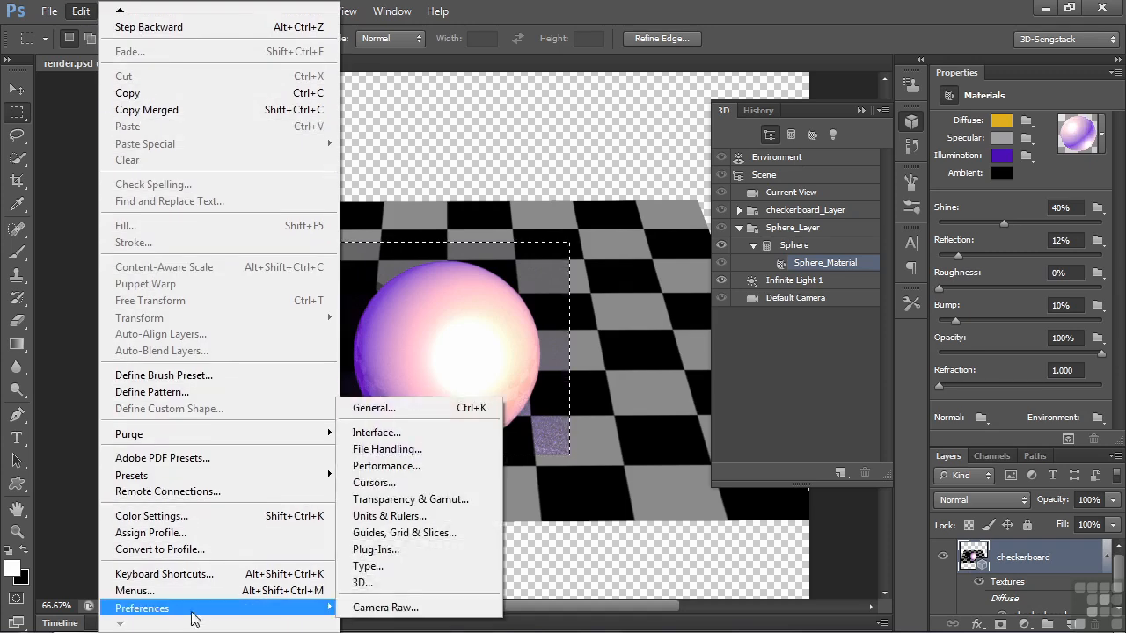
{"action": "left_click", "coordinate": [395, 580]}
{"action": "mouse_move", "coordinate": [677, 280]}
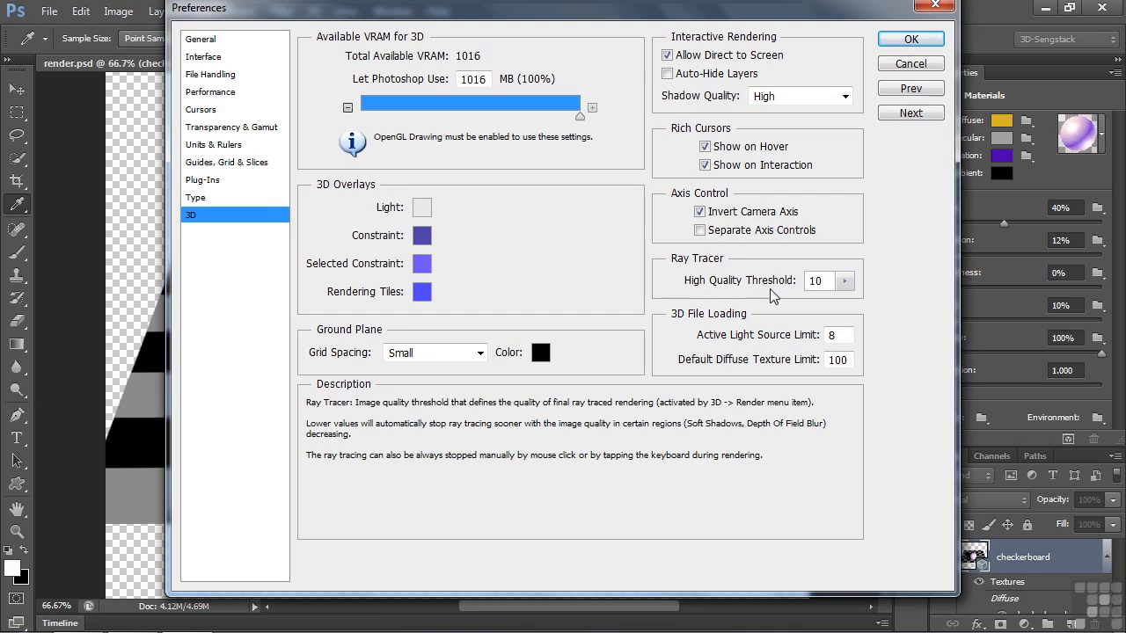
{"action": "left_click", "coordinate": [843, 285]}
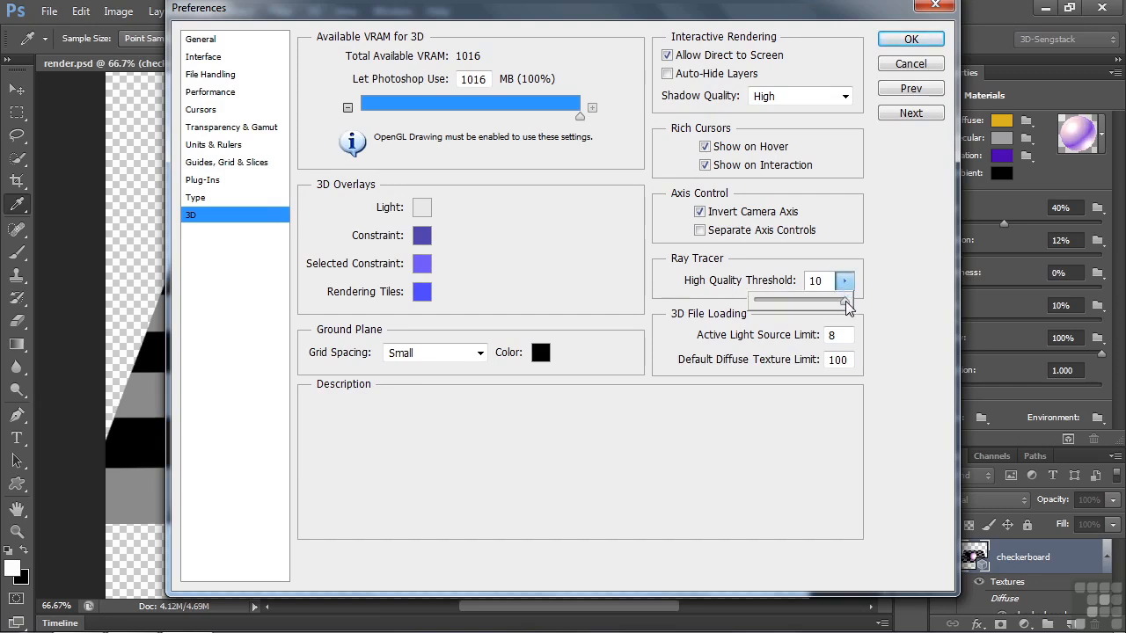
{"action": "left_click", "coordinate": [893, 281]}
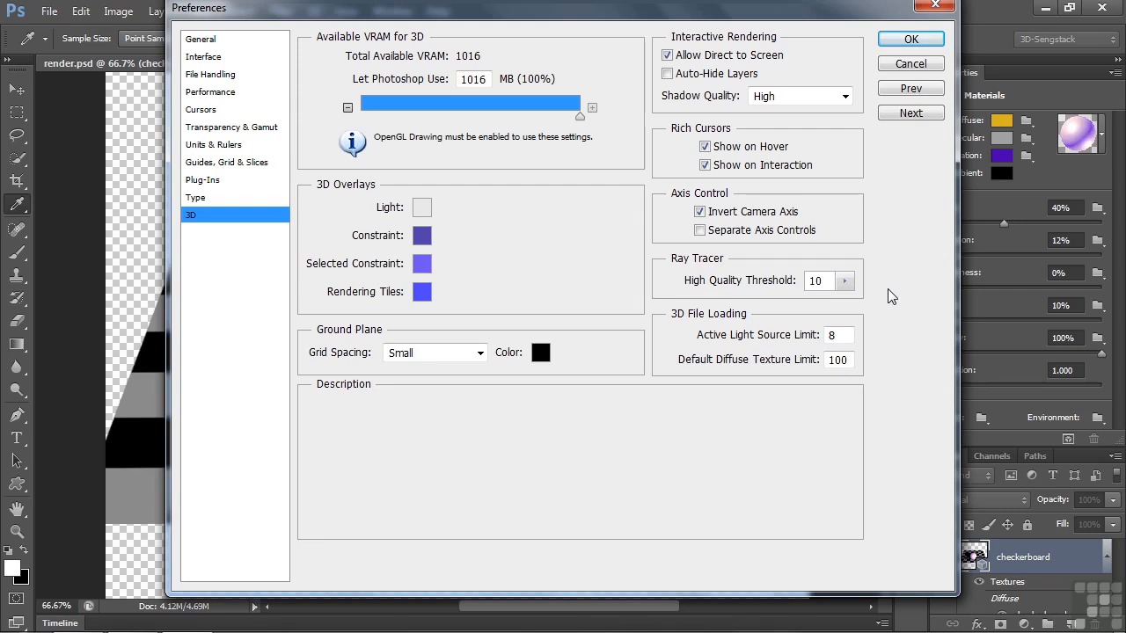
{"action": "left_click", "coordinate": [845, 282]}
{"action": "left_click_drag", "start_coordinate": [847, 301], "coordinate": [774, 317]}
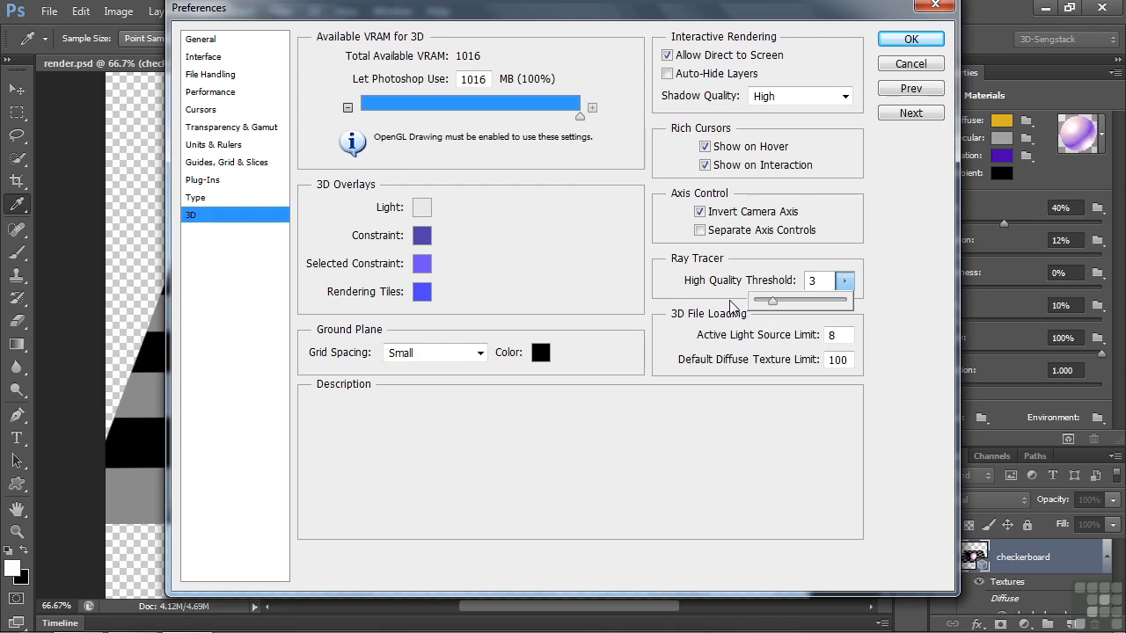
{"action": "left_click", "coordinate": [911, 40]}
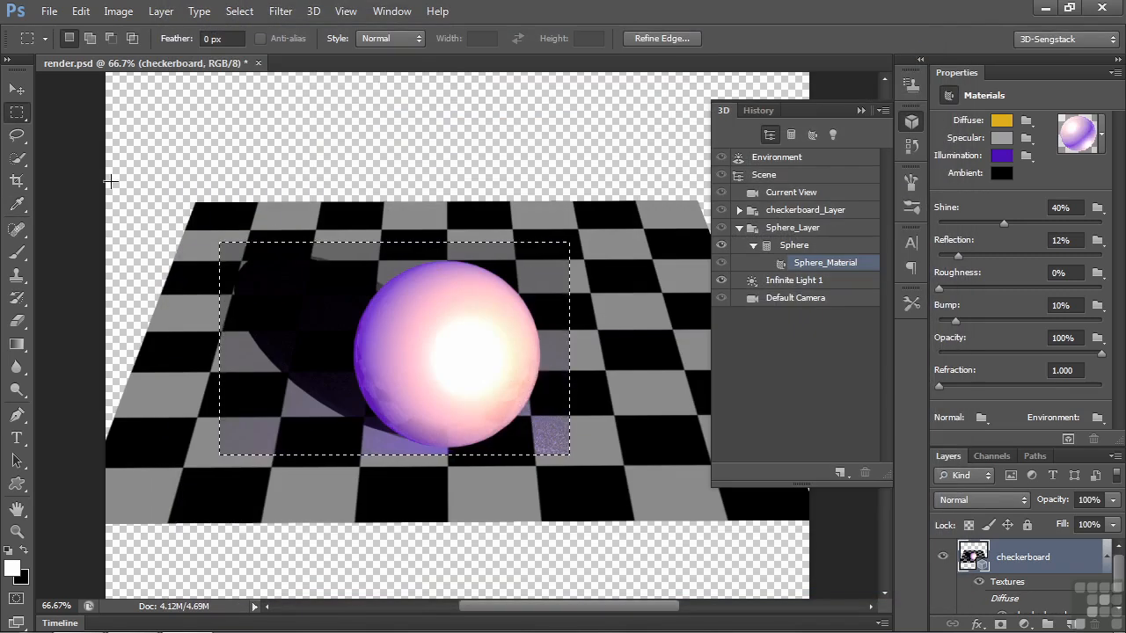
Step: Select the checkerboard mesh, rotate it slightly under the sphere, and briefly render the marquee area again
{"action": "left_click", "coordinate": [17, 92]}
{"action": "left_click", "coordinate": [603, 207]}
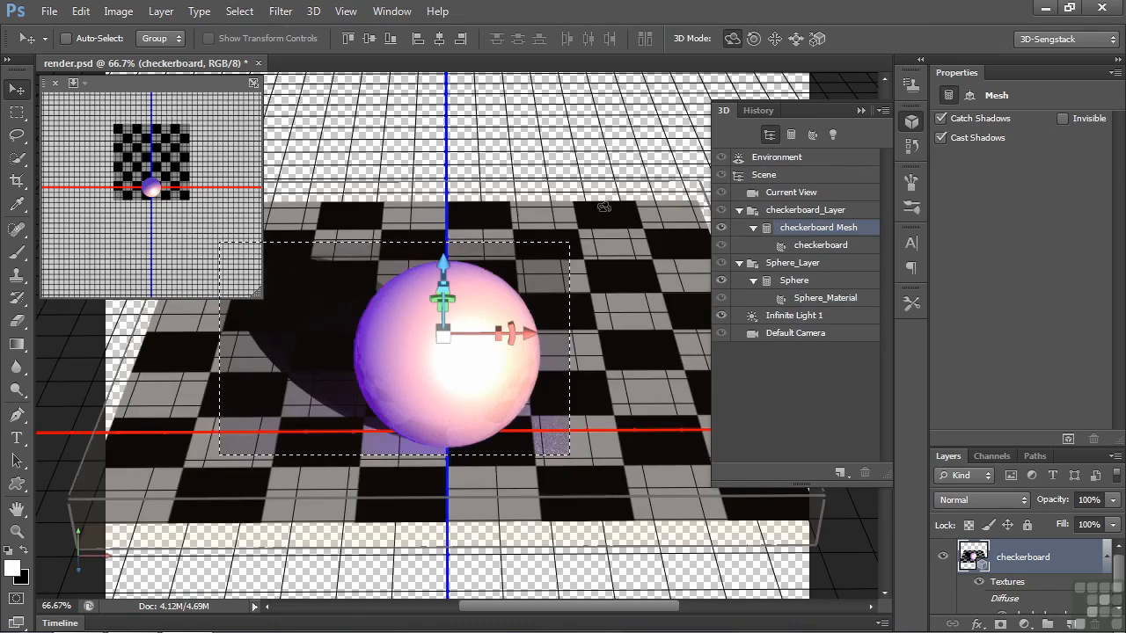
{"action": "left_click_drag", "start_coordinate": [640, 145], "coordinate": [626, 173]}
{"action": "left_click_drag", "start_coordinate": [632, 176], "coordinate": [614, 180]}
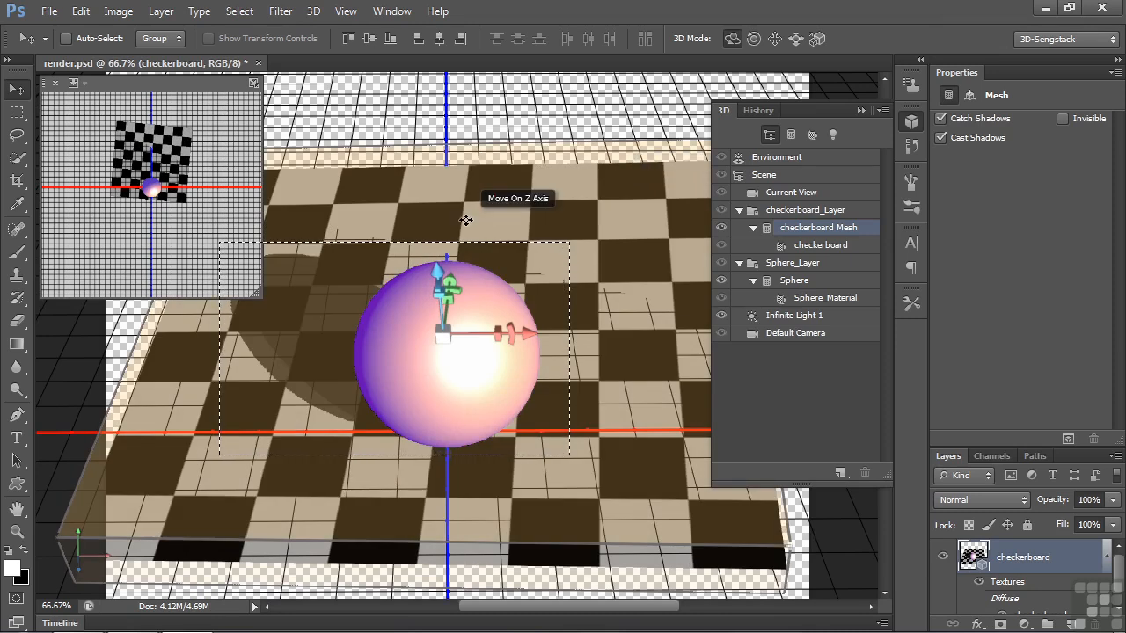
{"action": "left_click", "coordinate": [1067, 438]}
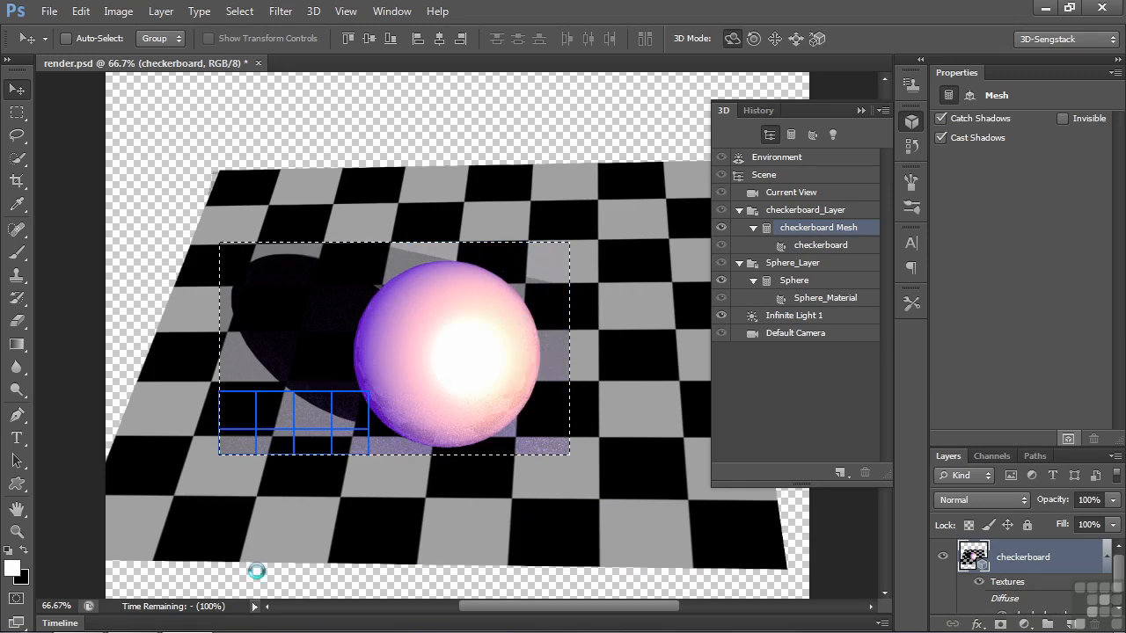
{"action": "left_click", "coordinate": [226, 535]}
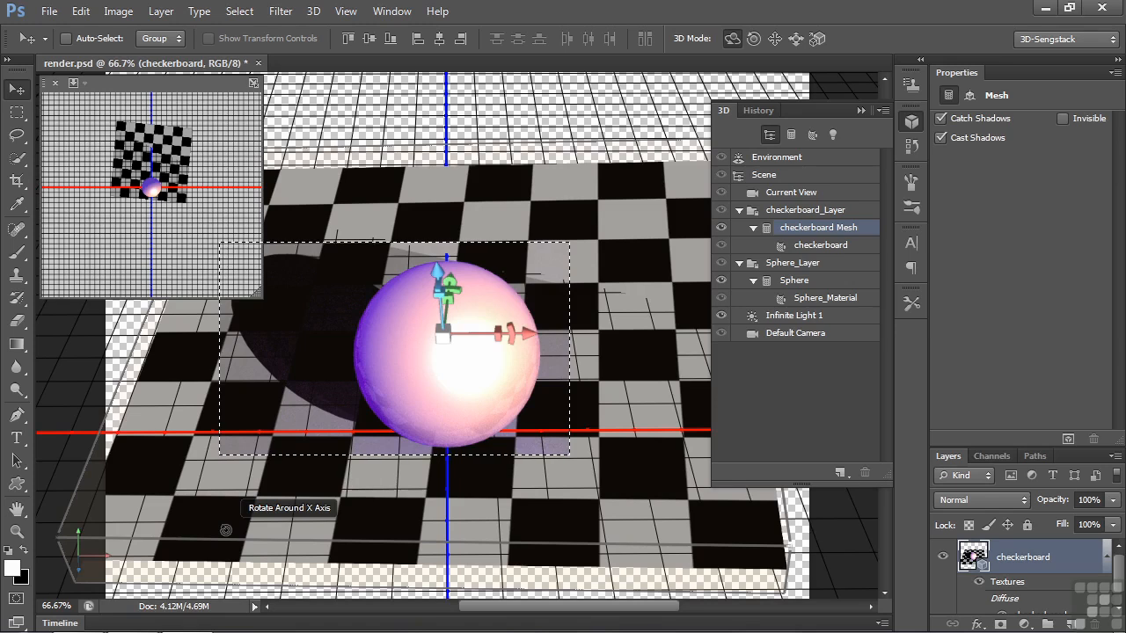